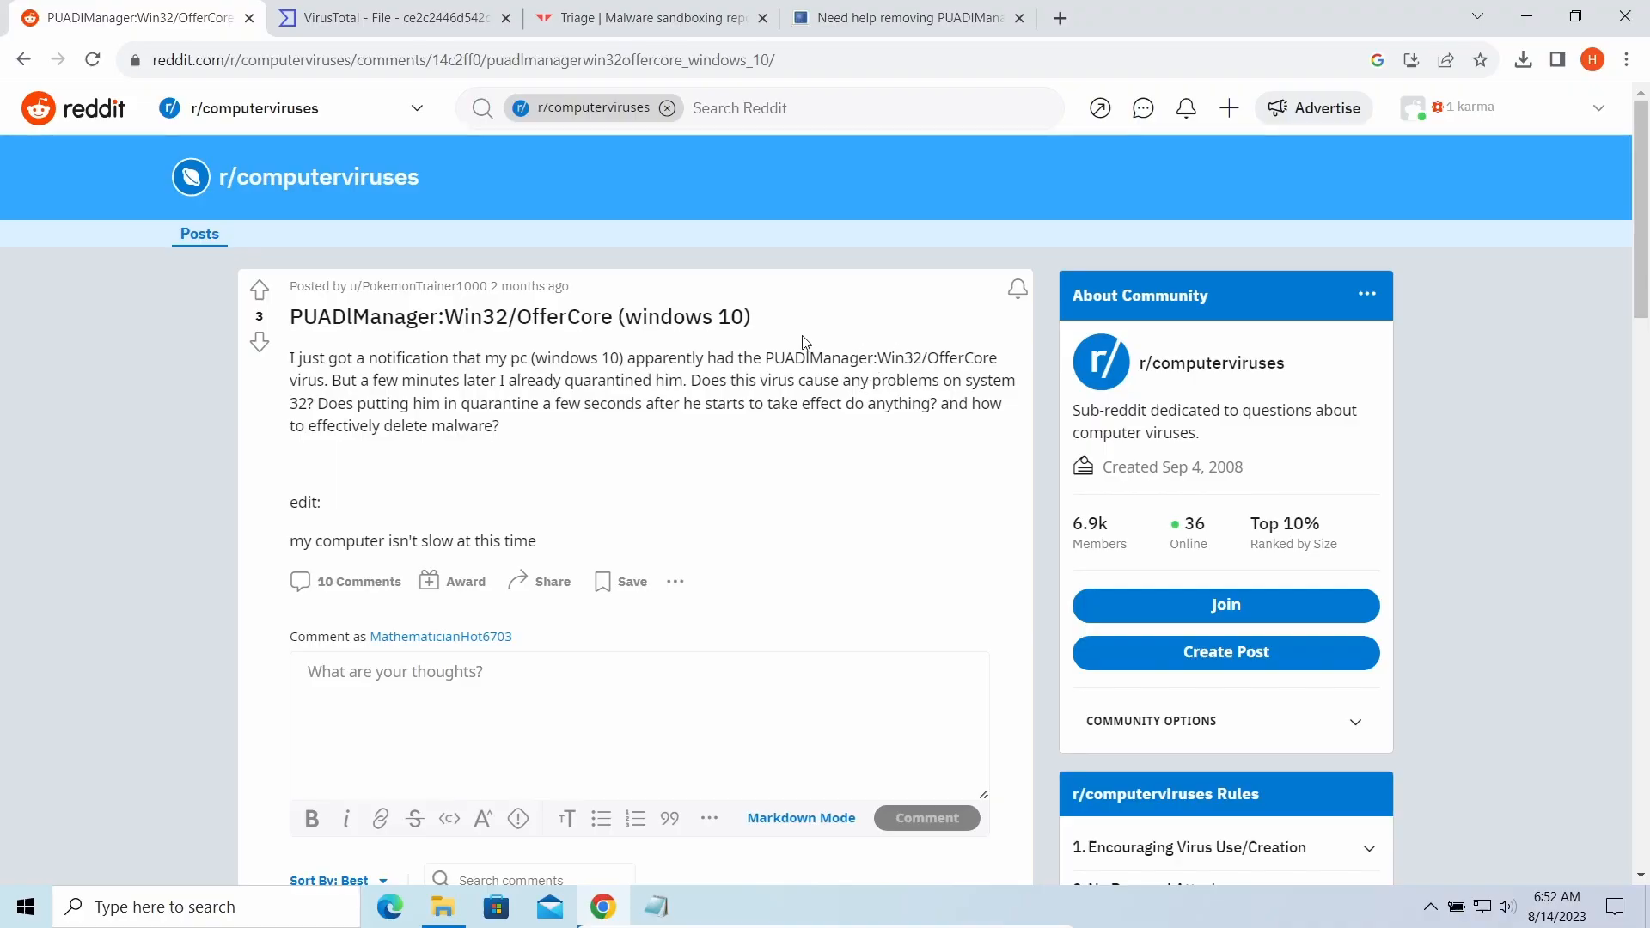
pyautogui.moveTo(289, 316); pyautogui.dragTo(839, 326)
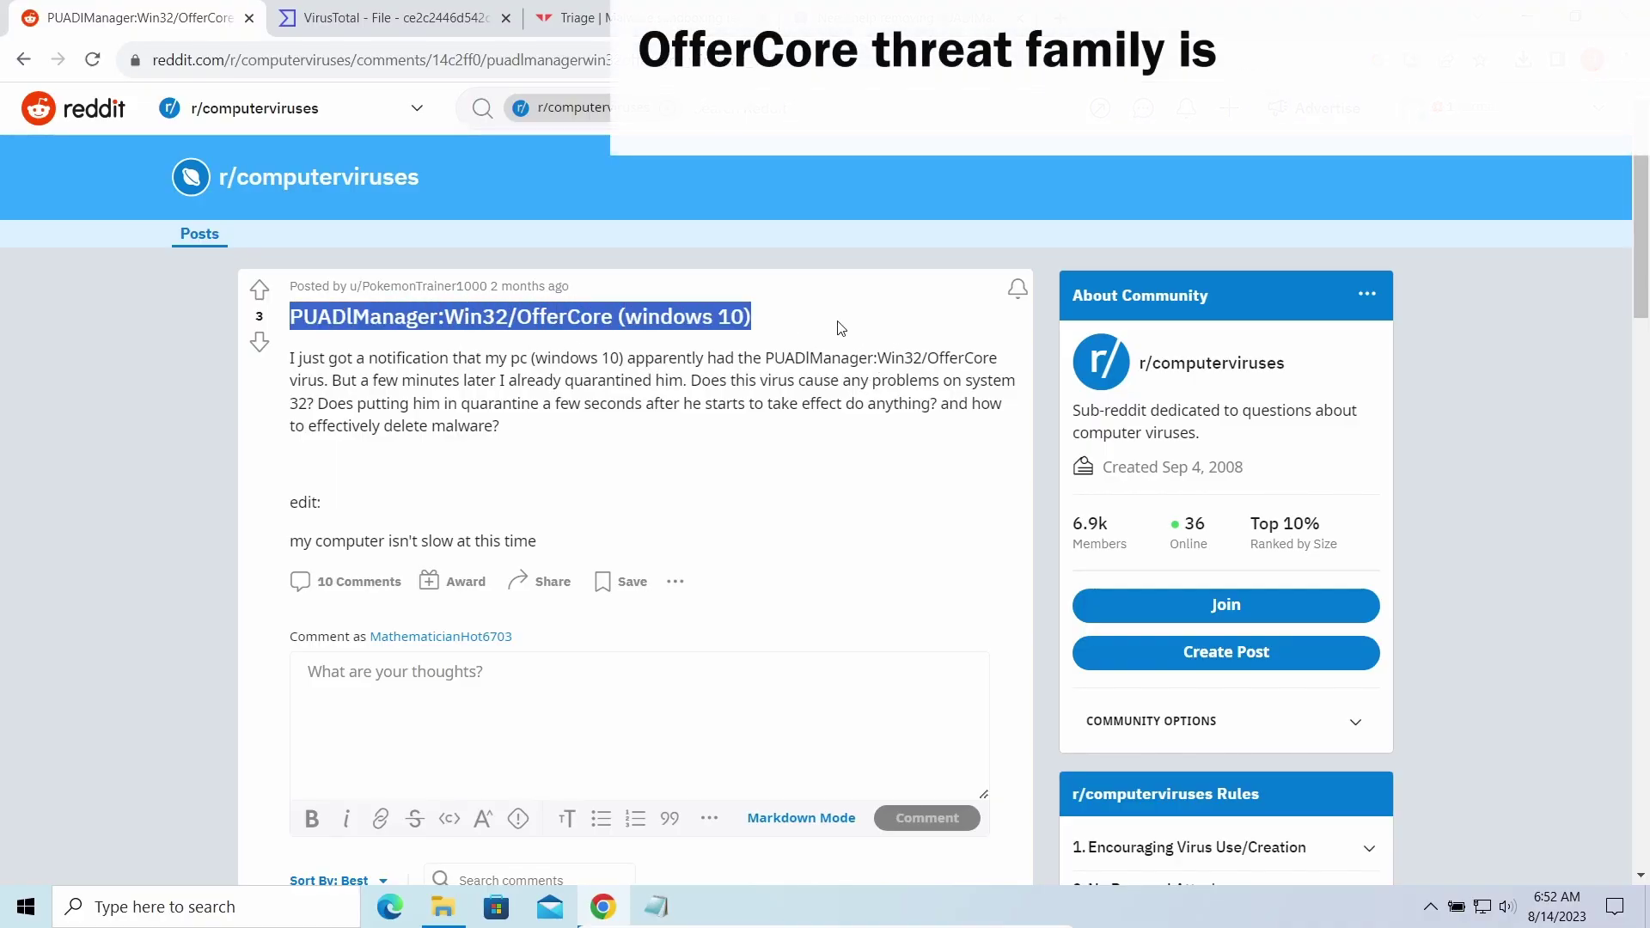
pyautogui.click(838, 326)
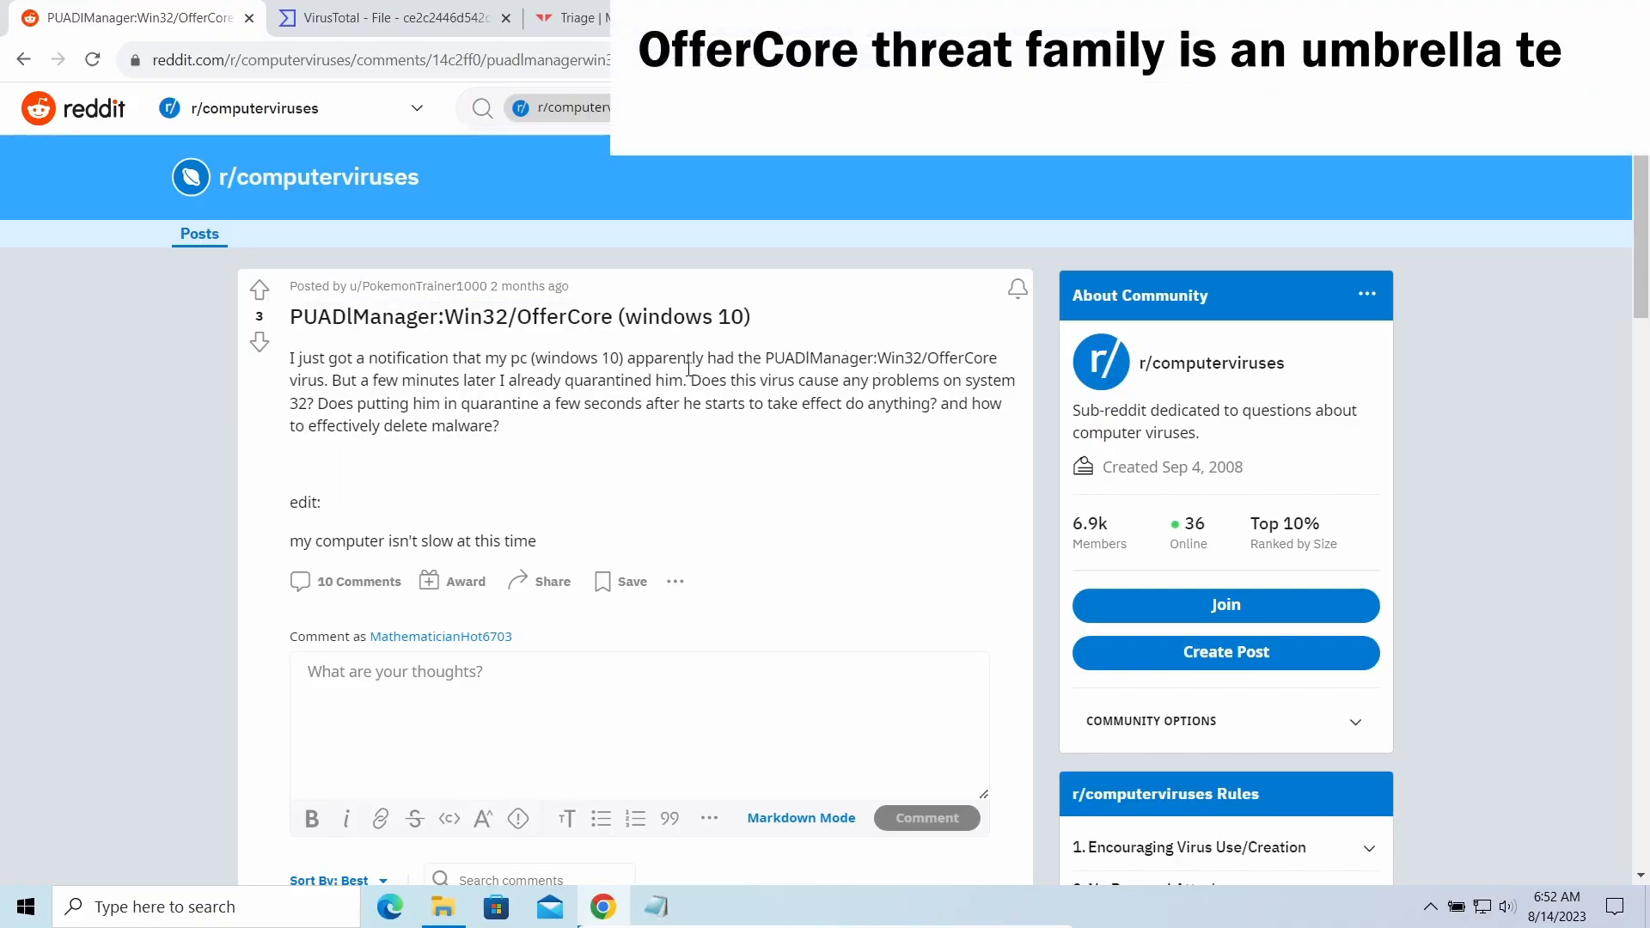
pyautogui.scroll(-2, 896, 439)
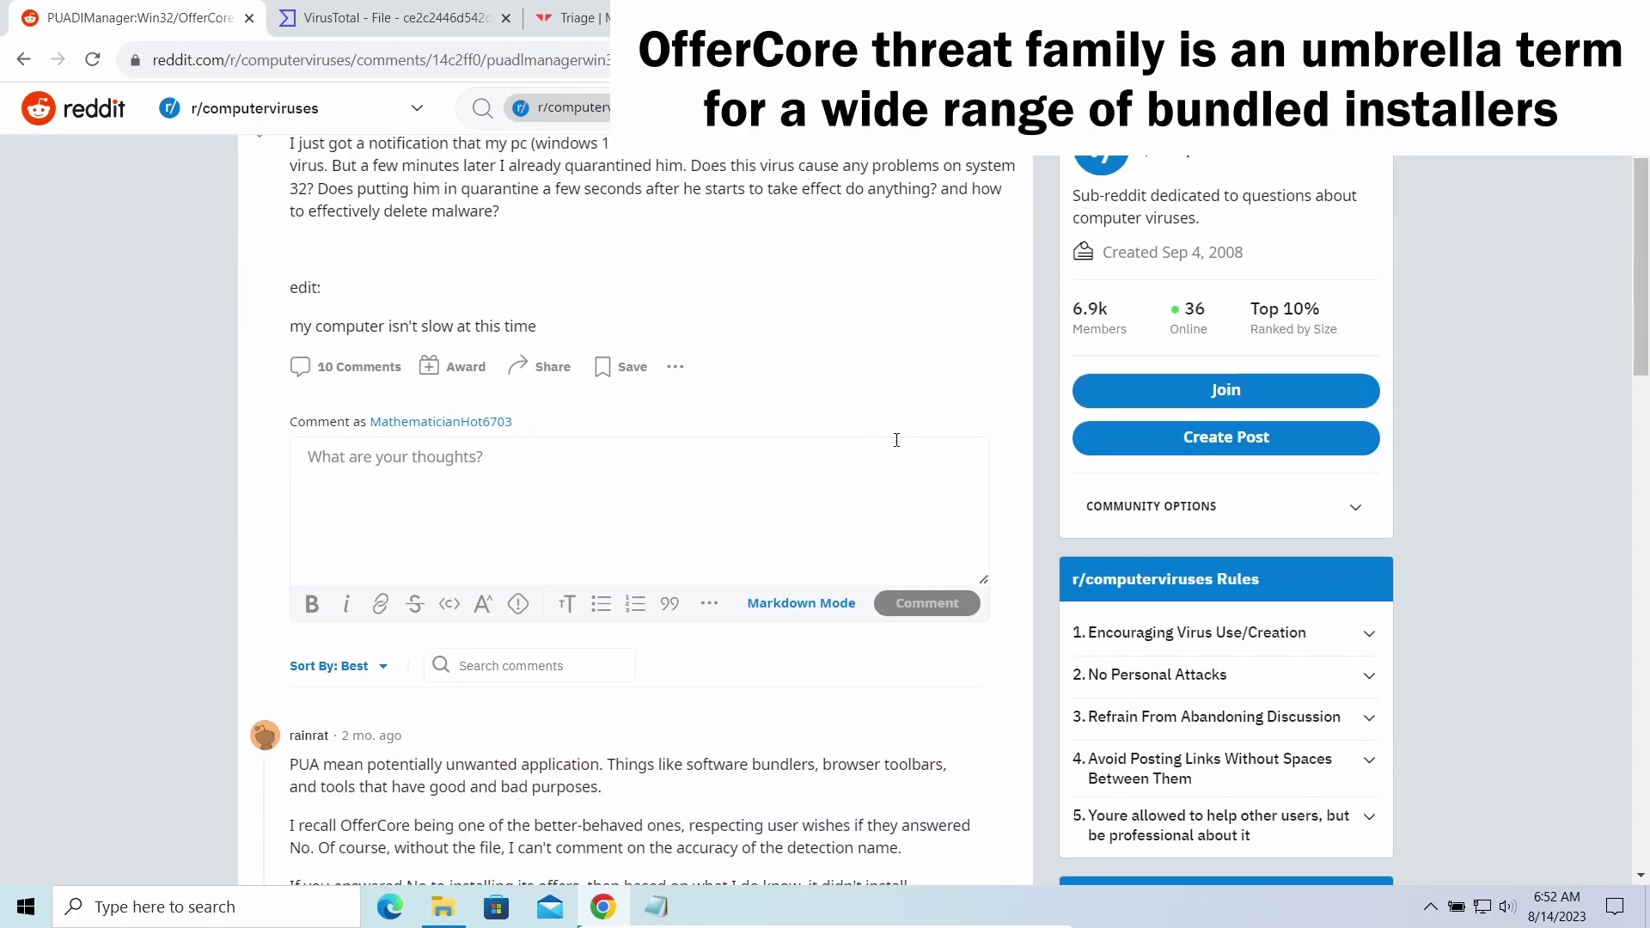
pyautogui.scroll(-2, 896, 440)
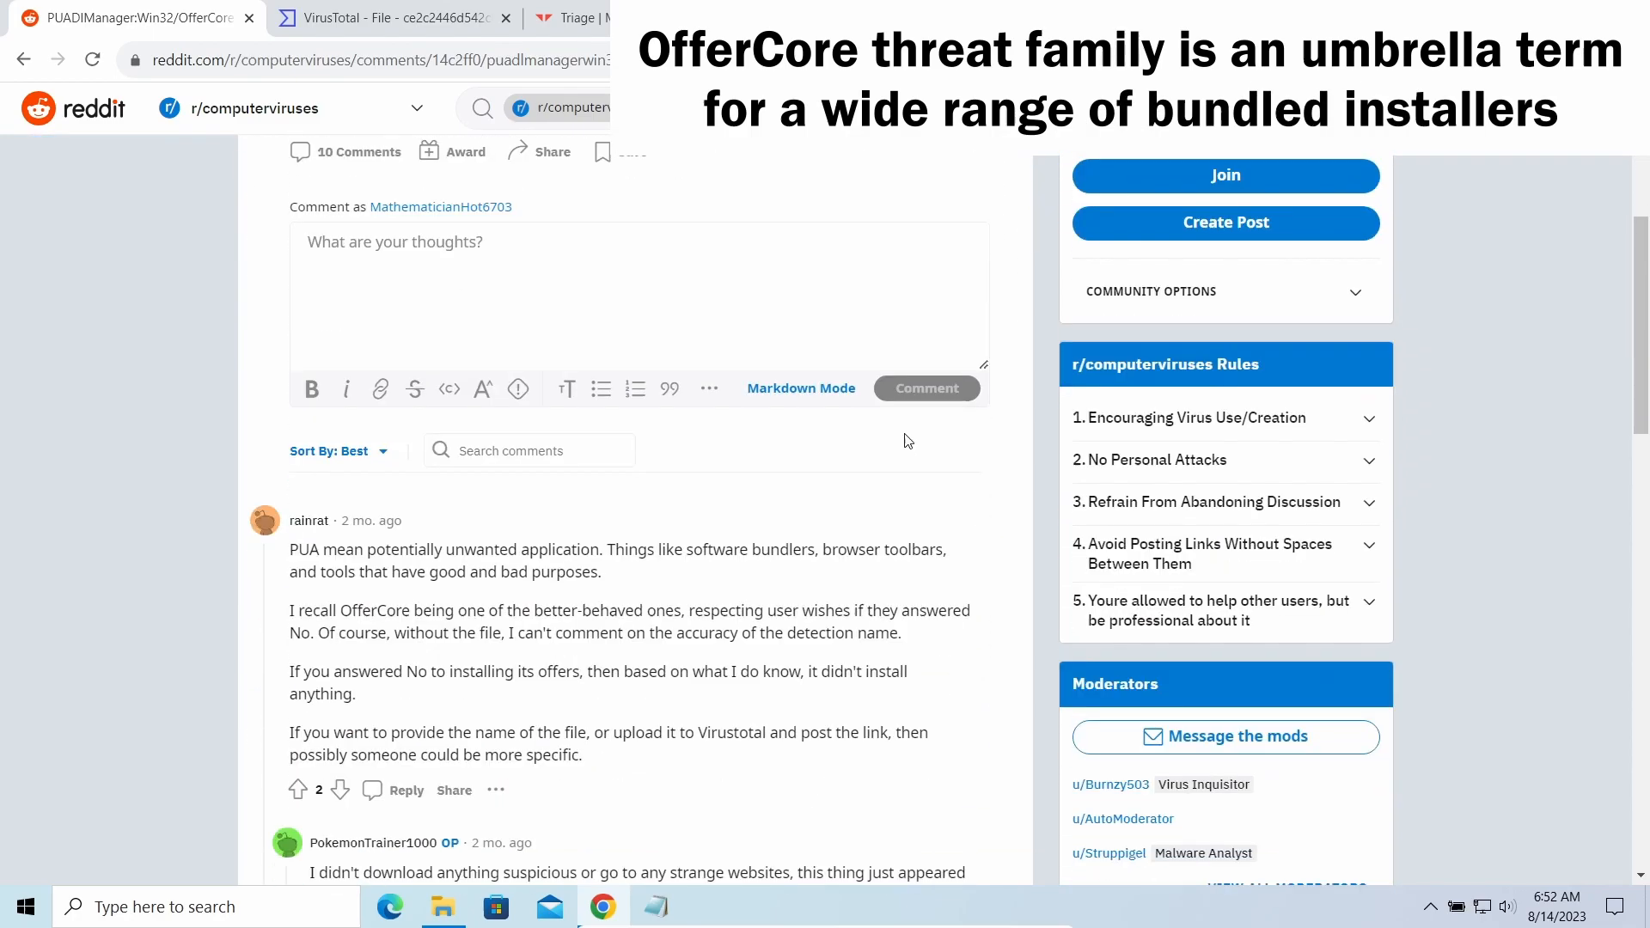
pyautogui.scroll(-1, 895, 439)
pyautogui.scroll(-1, 895, 439)
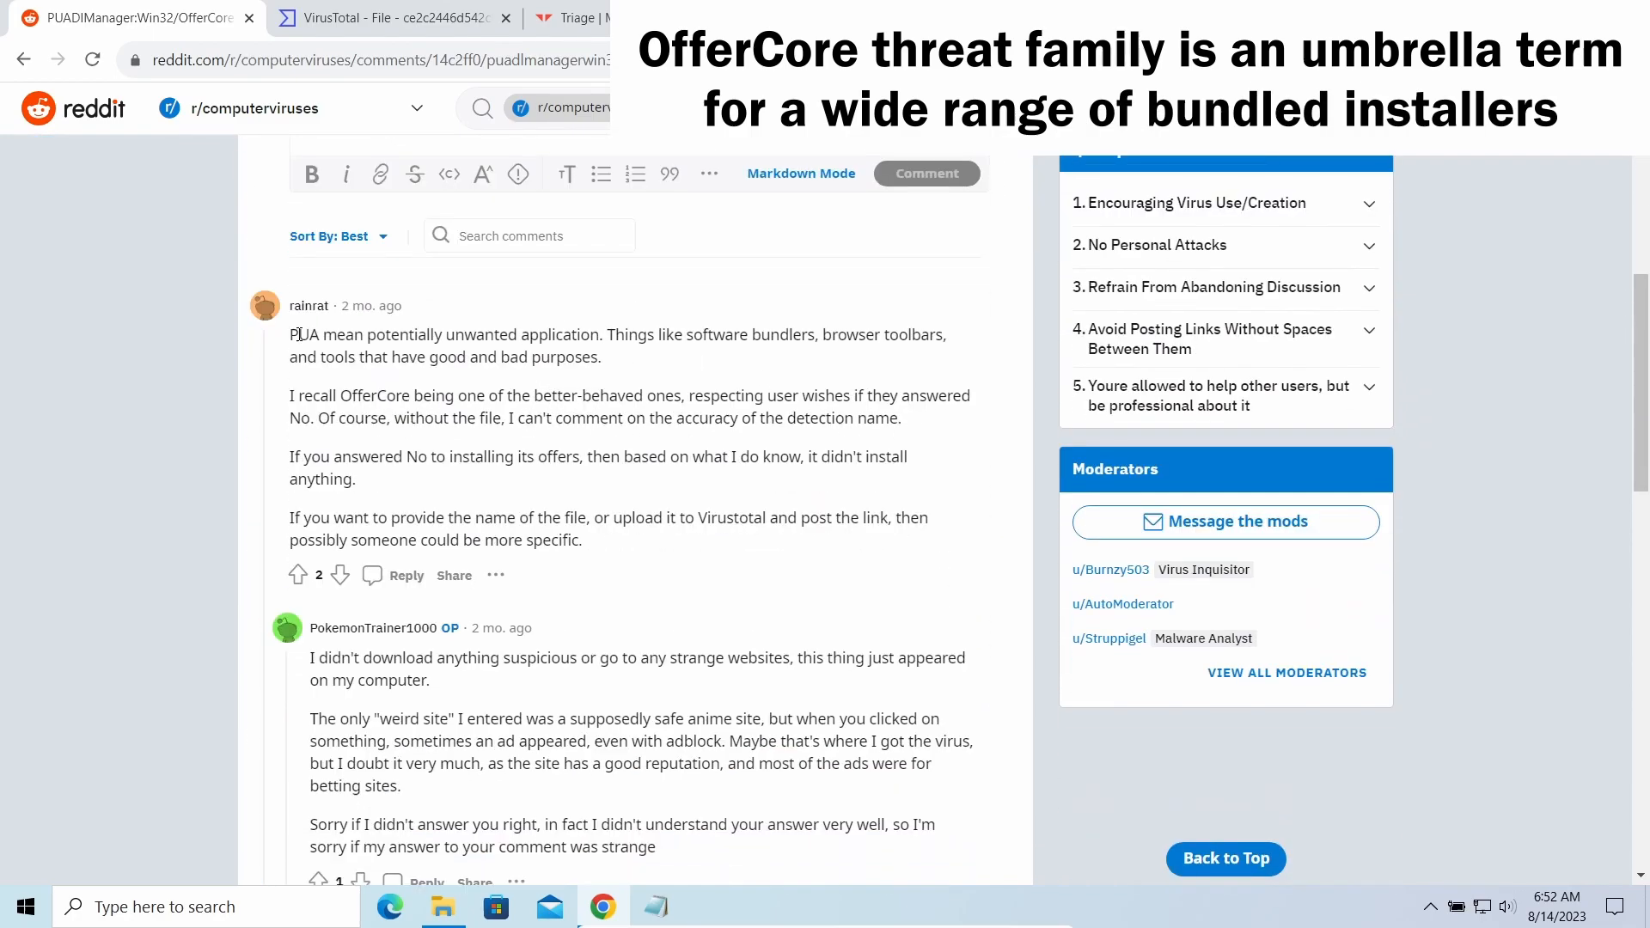
pyautogui.moveTo(343, 396); pyautogui.dragTo(712, 395)
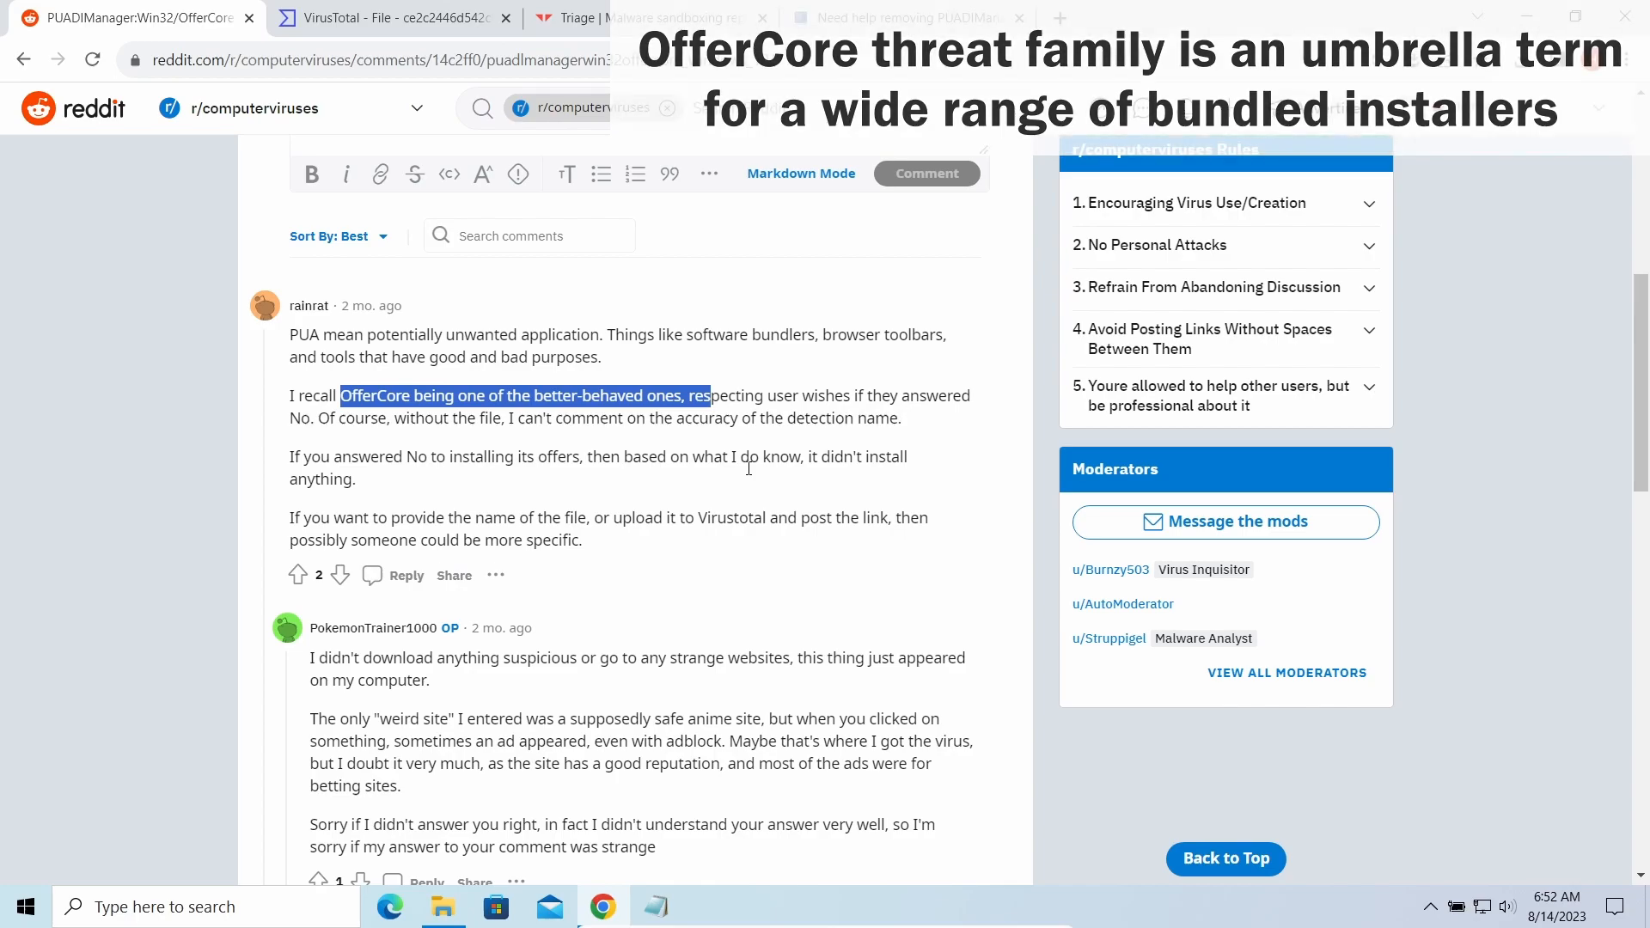
pyautogui.click(700, 457)
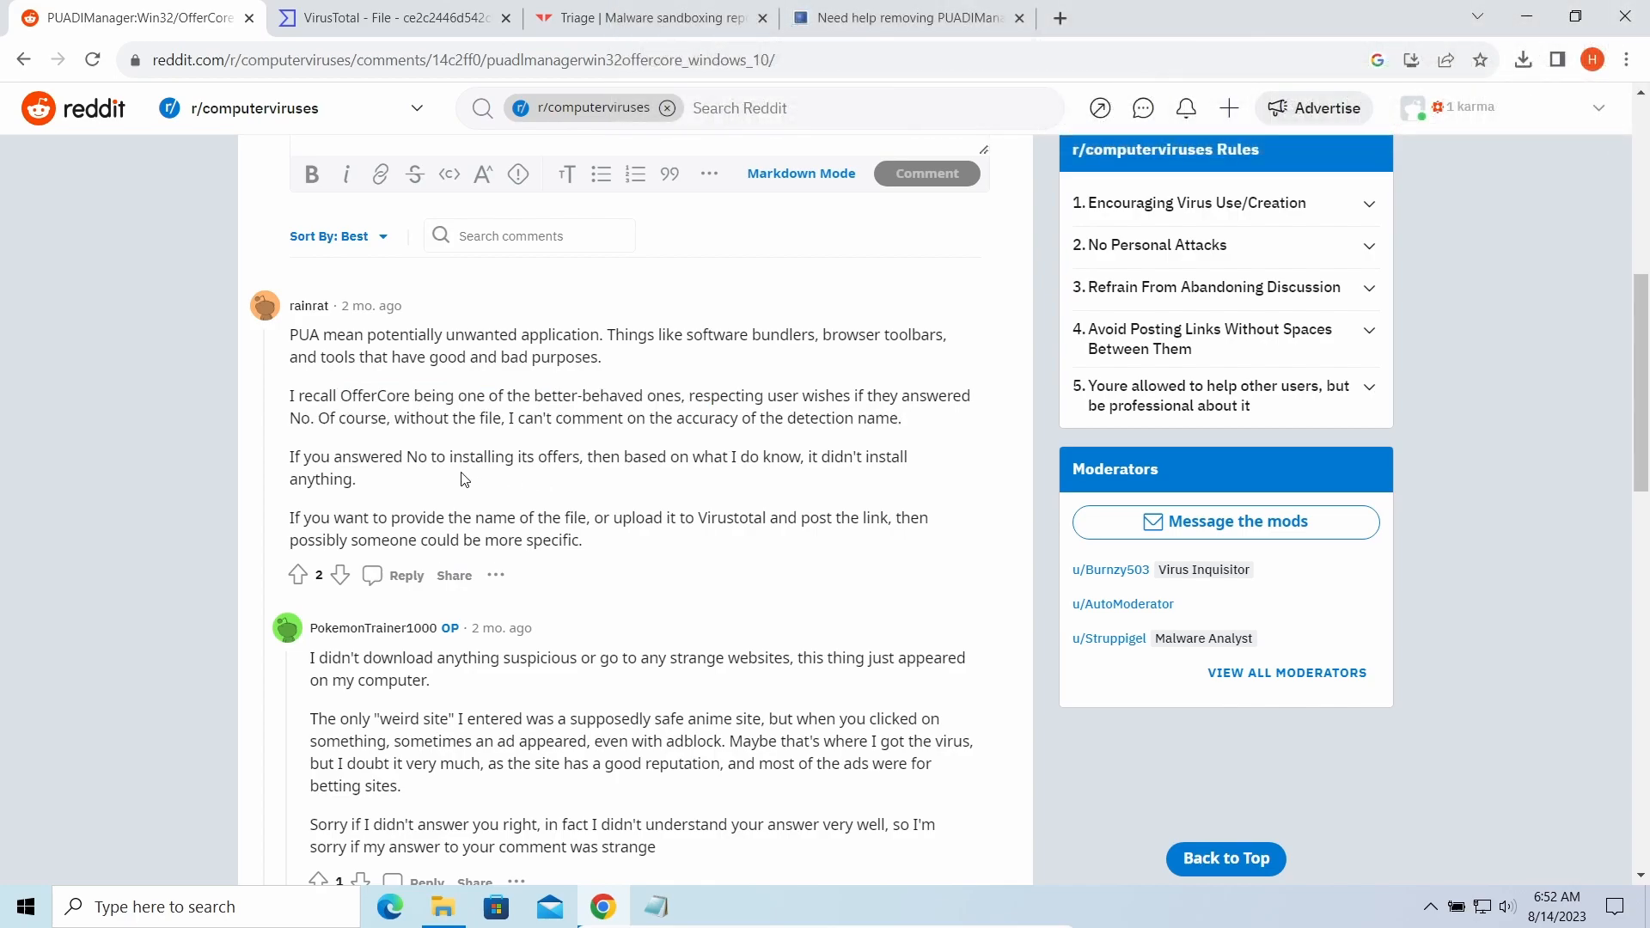
pyautogui.tripleClick(361, 479)
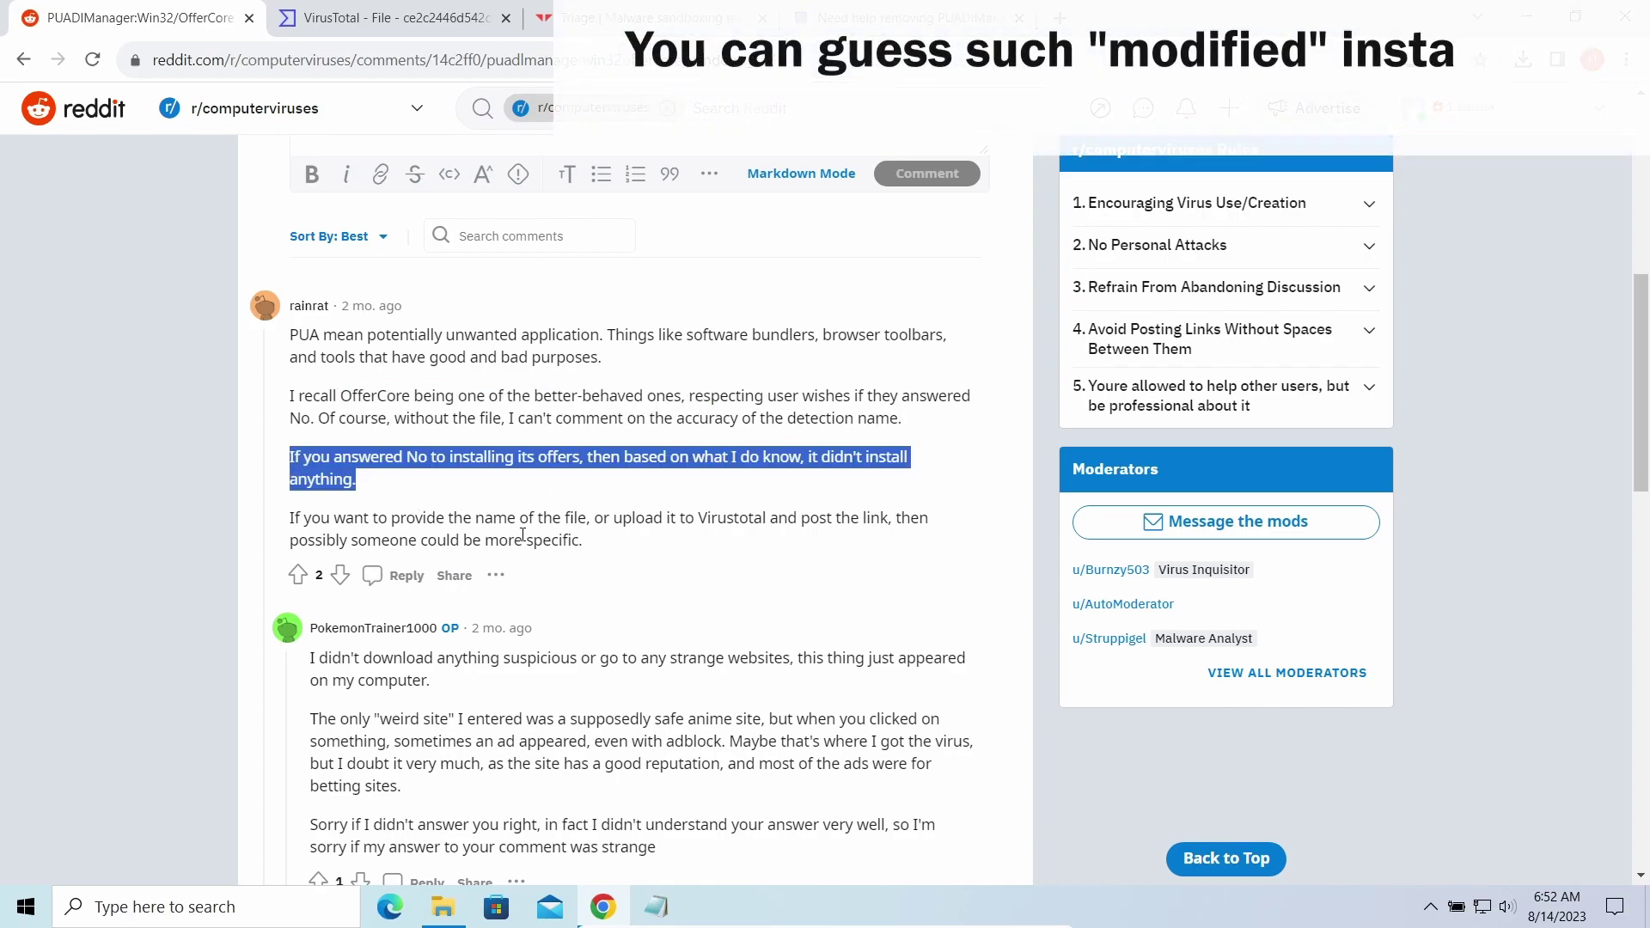
pyautogui.scroll(-2, 522, 535)
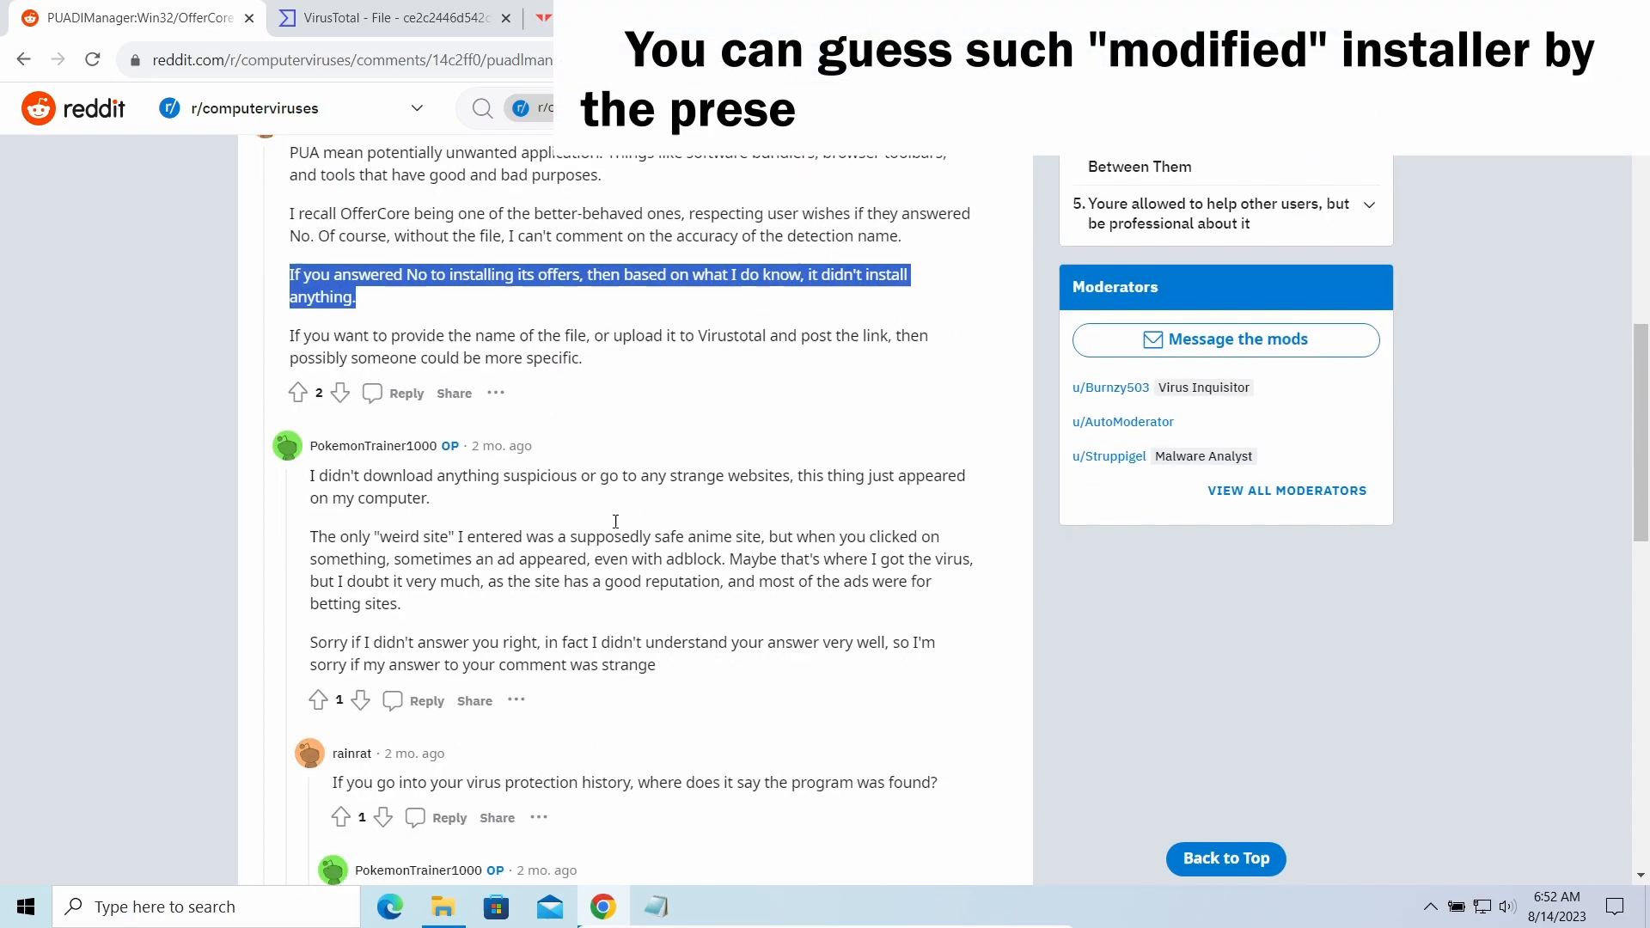
pyautogui.click(440, 517)
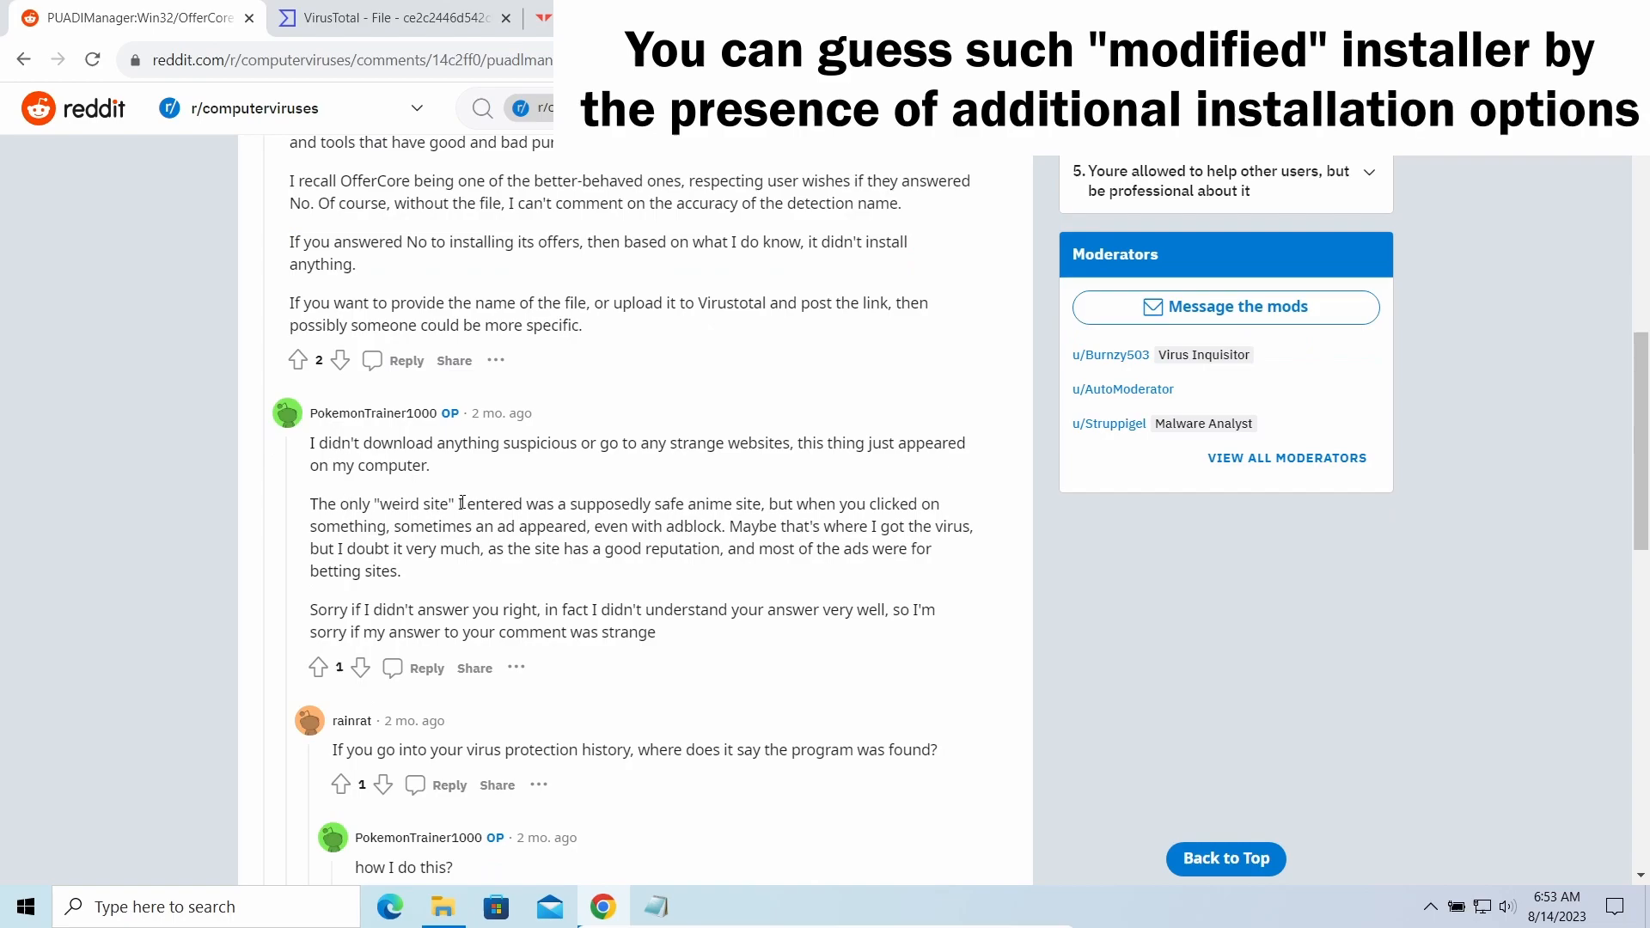
pyautogui.scroll(-1, 459, 503)
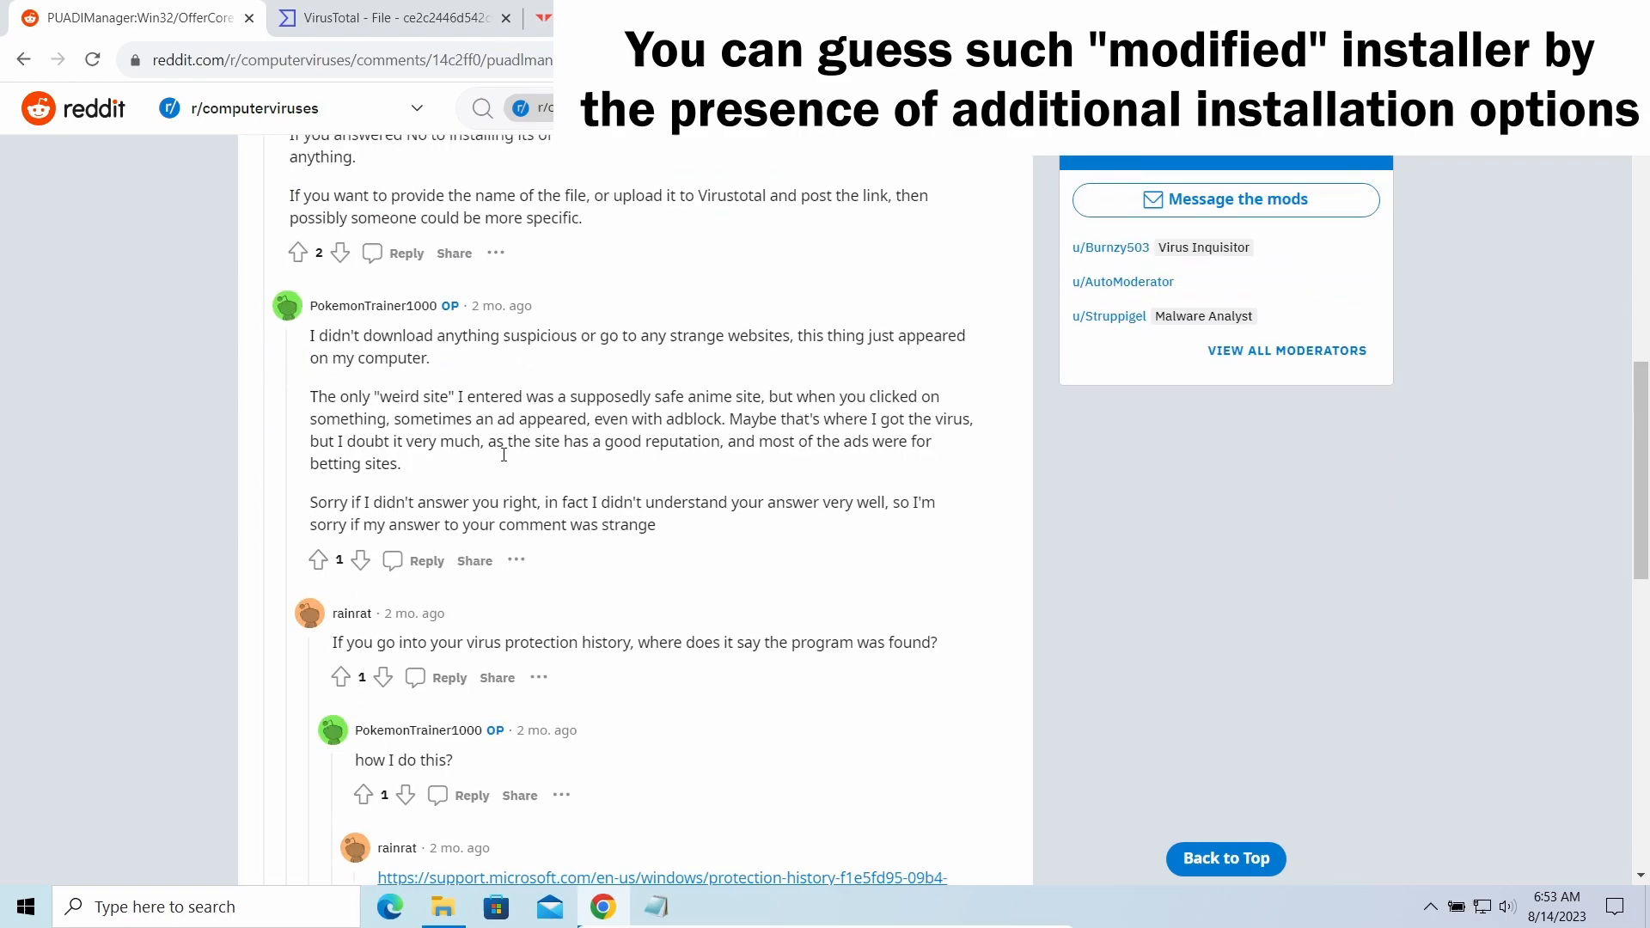
pyautogui.scroll(-2, 536, 500)
pyautogui.scroll(-1, 579, 465)
pyautogui.scroll(-2, 606, 490)
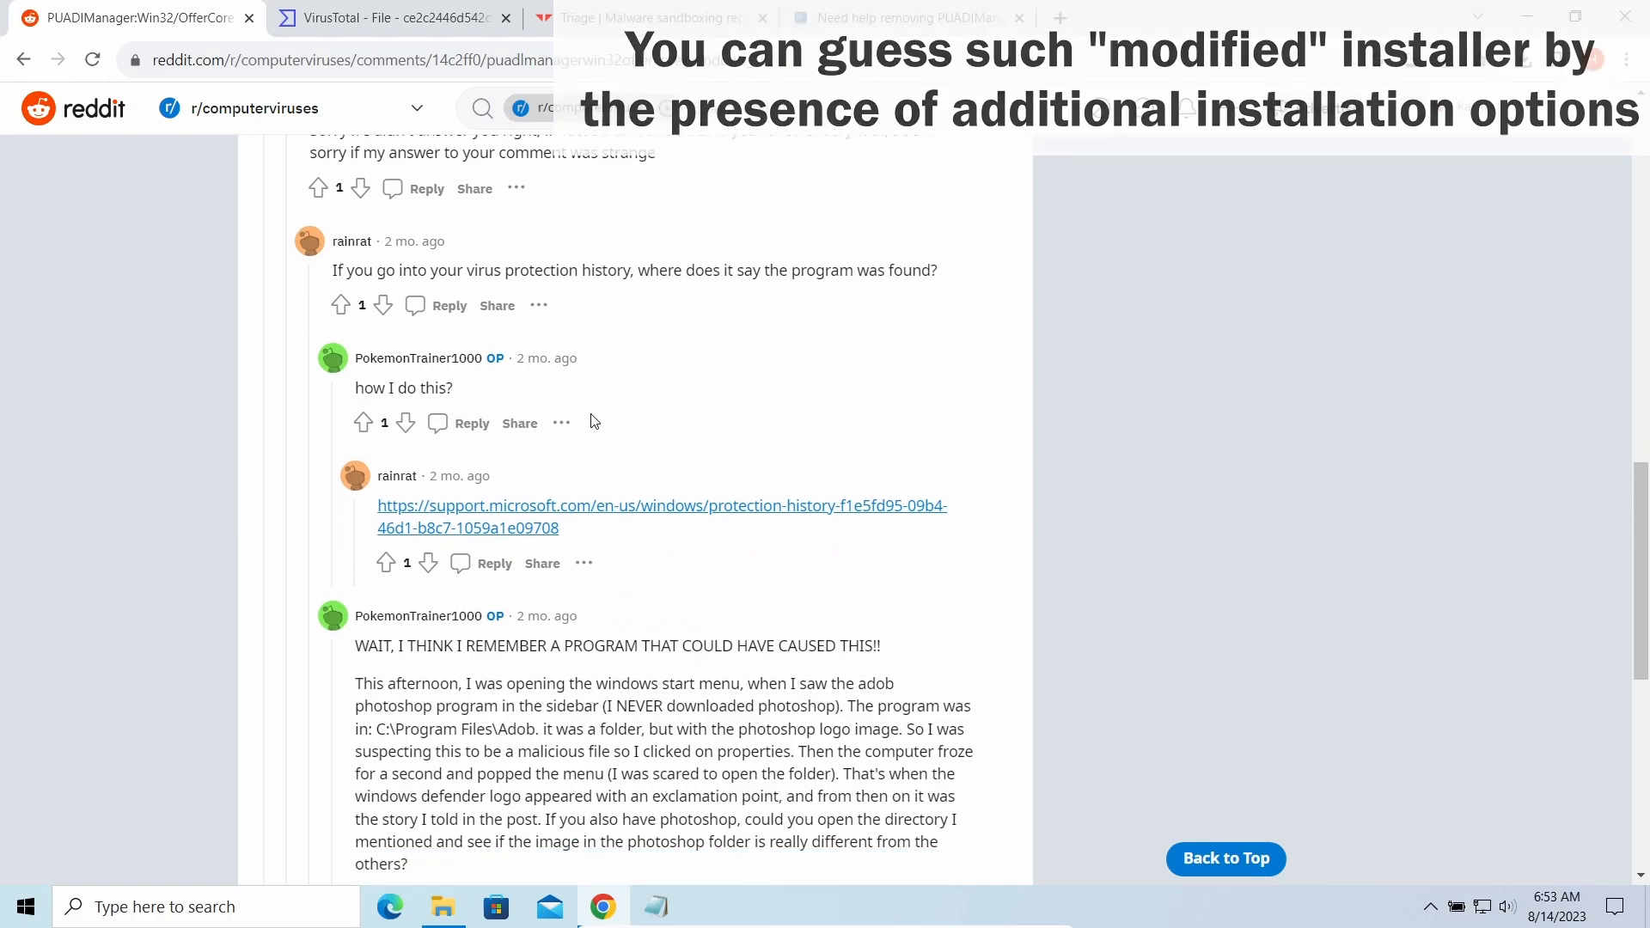
pyautogui.scroll(-1, 621, 516)
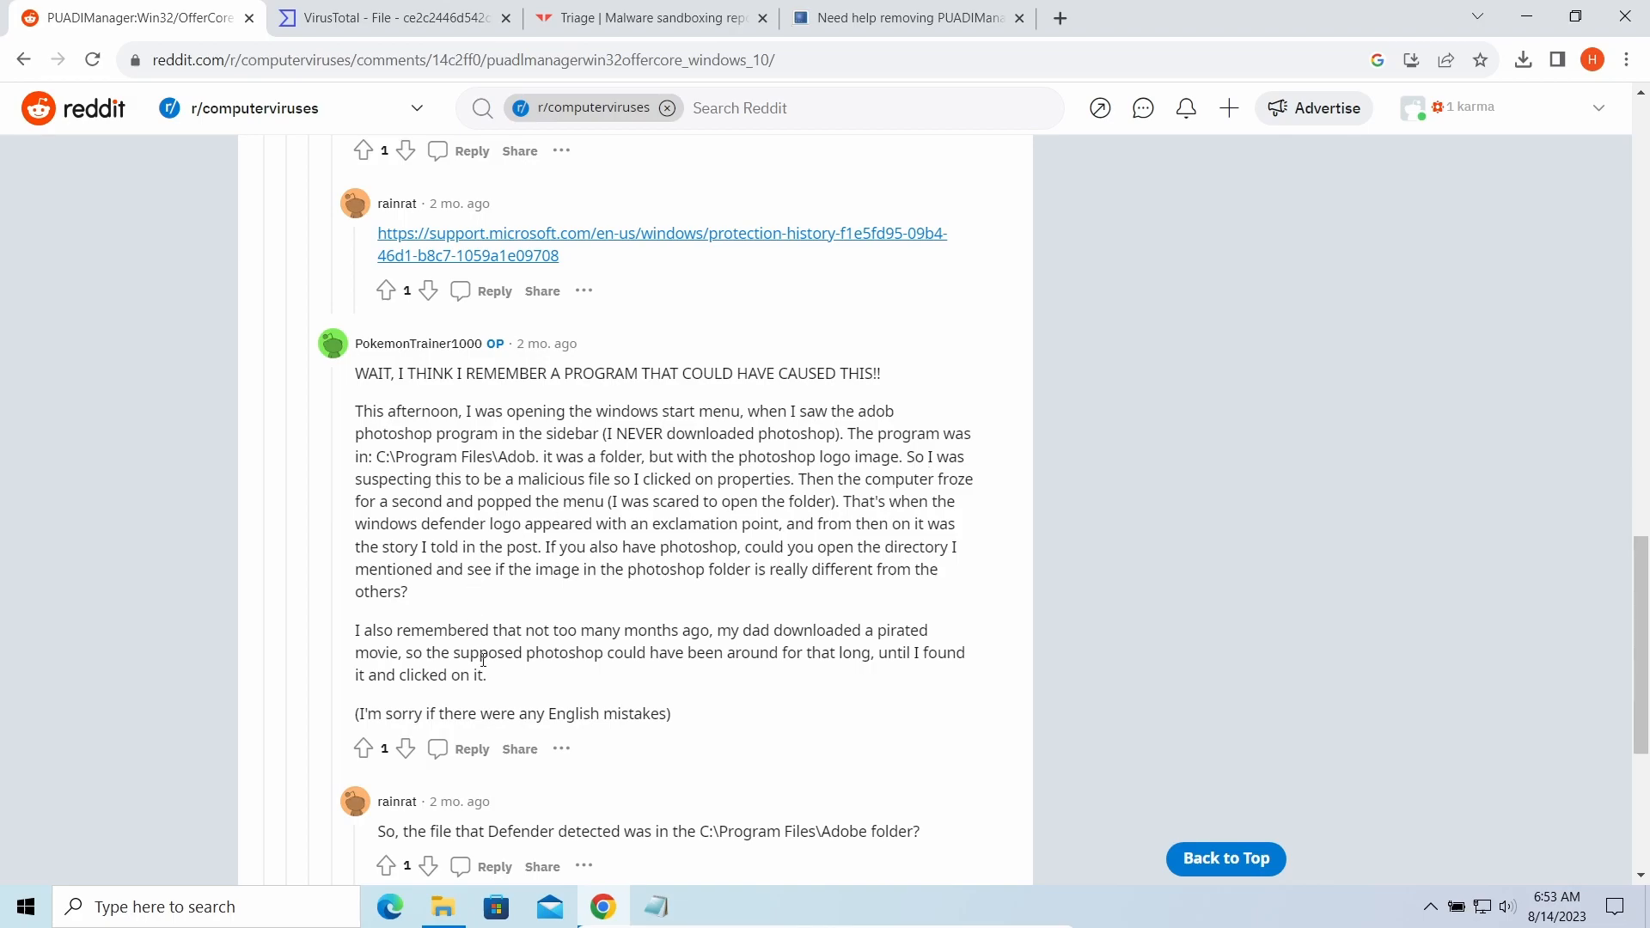
pyautogui.scroll(-3, 485, 660)
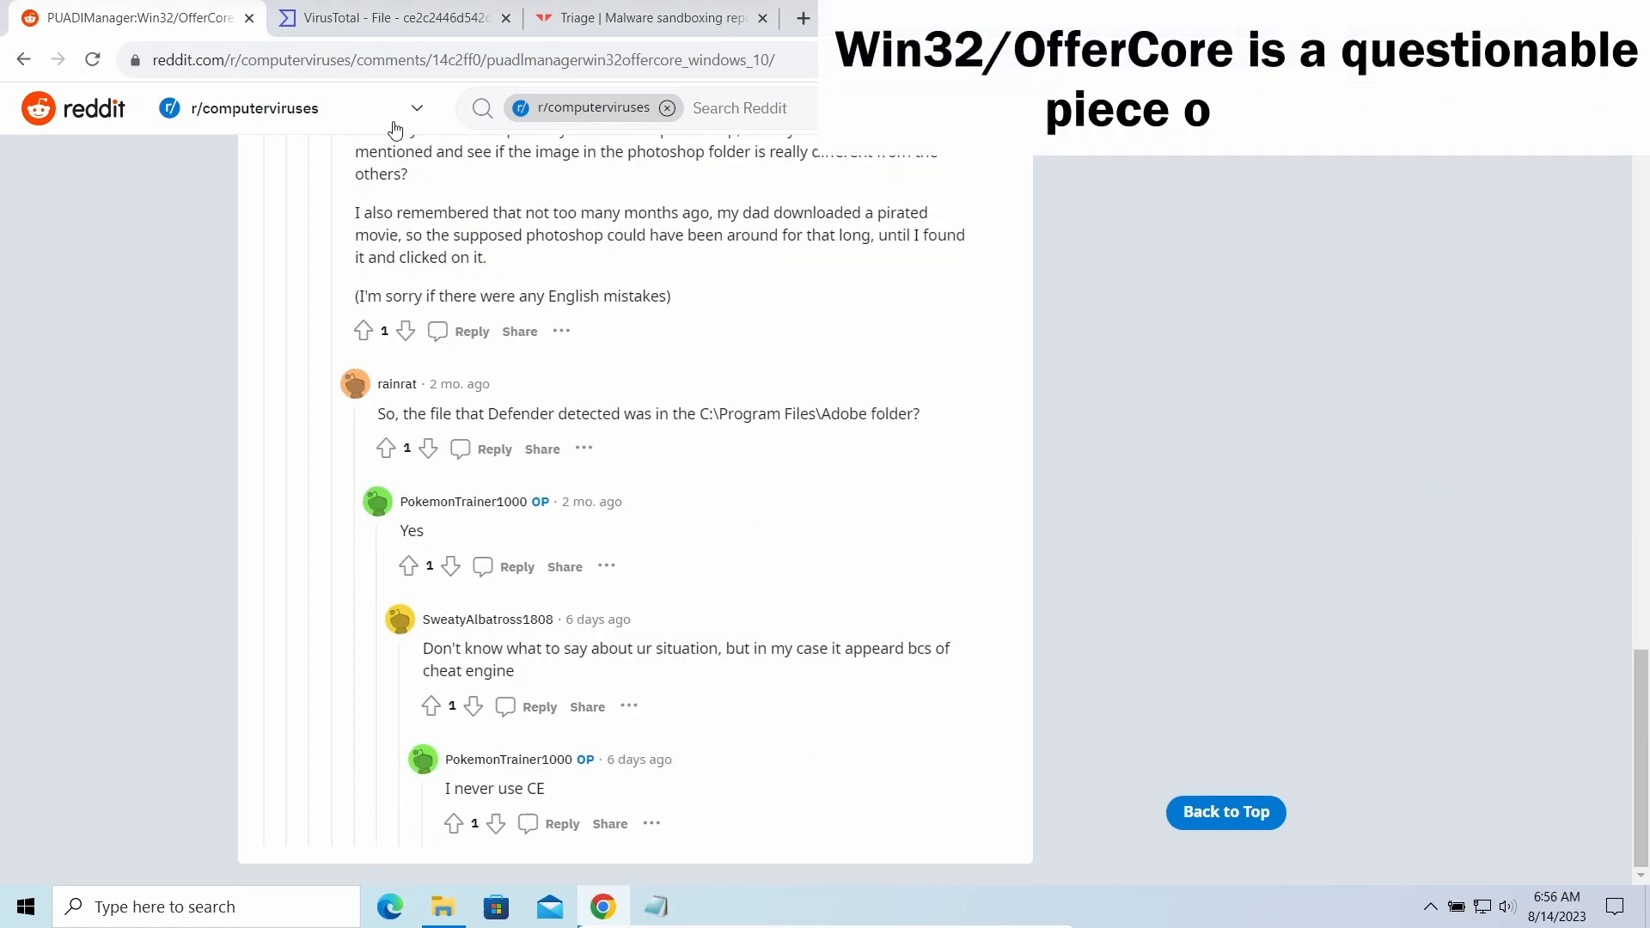
# Review Microsoft's OfferCore detection, then show the file's detailed properties and highlight its SHA-256 hash.
pyautogui.click(387, 17)
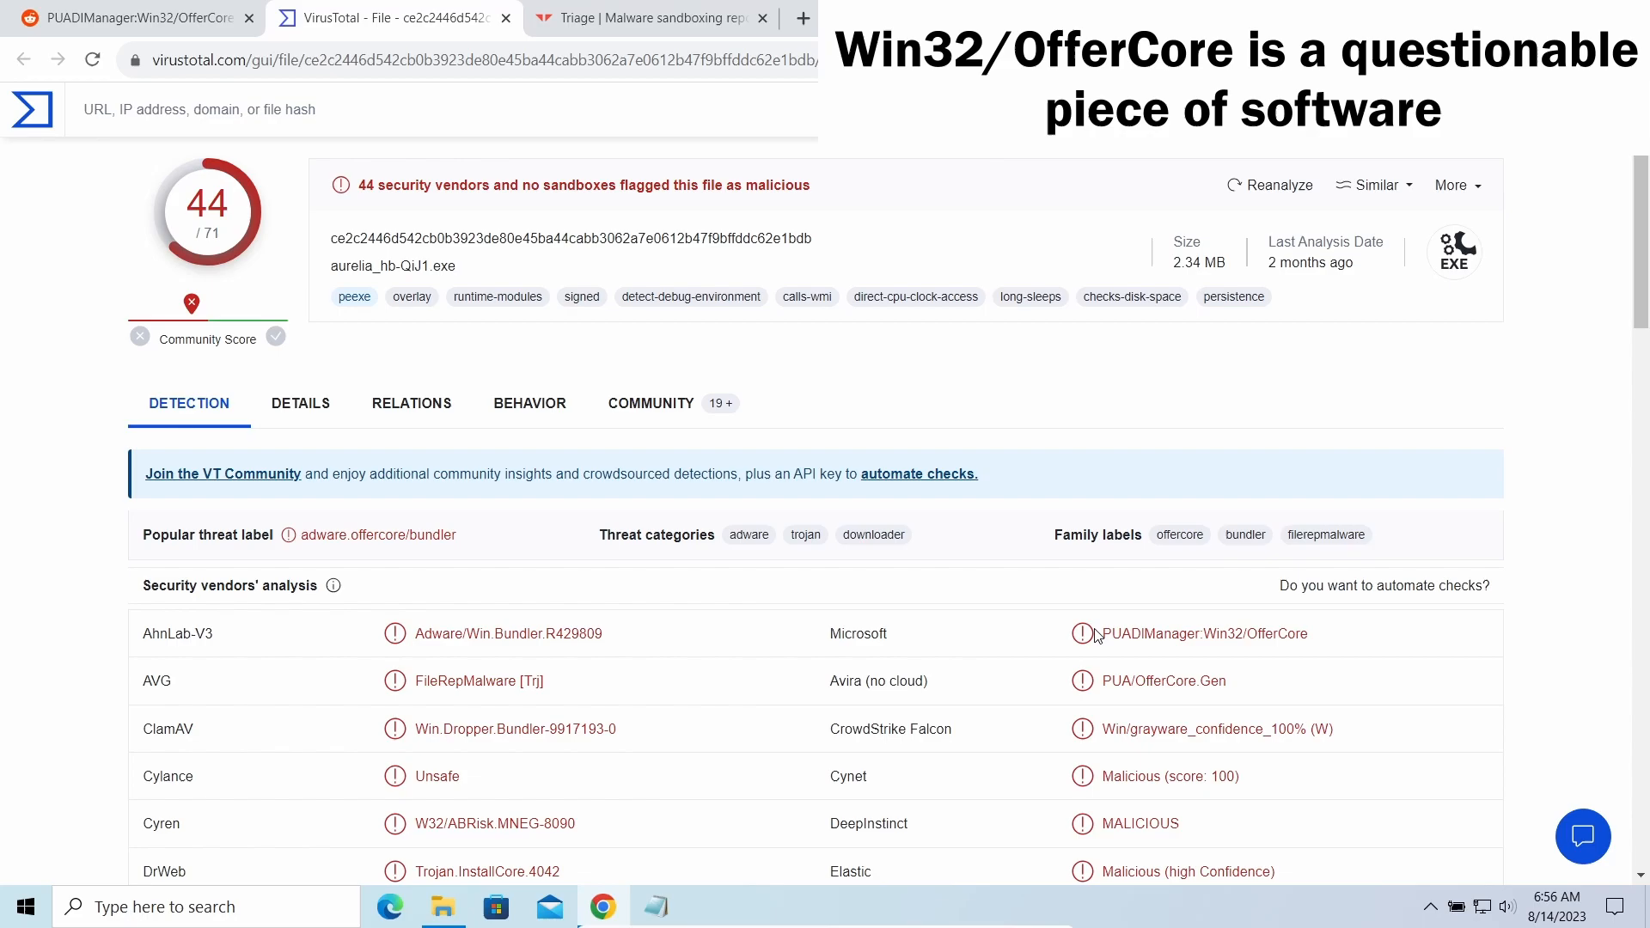
pyautogui.moveTo(1095, 633); pyautogui.dragTo(1352, 643)
pyautogui.click(1363, 642)
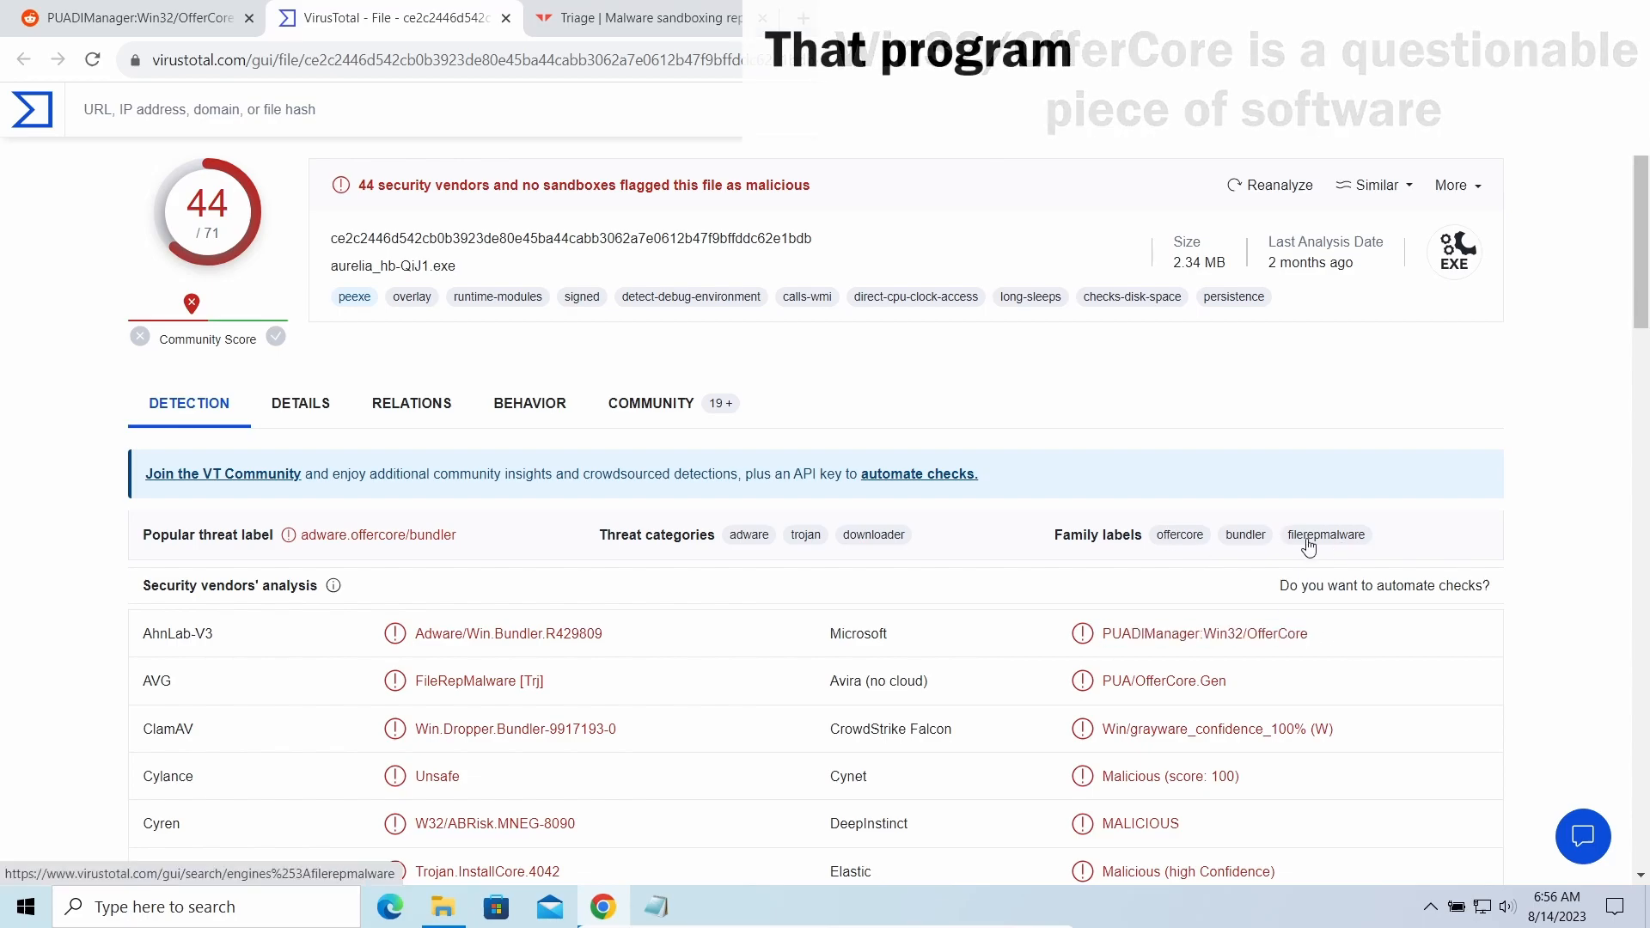
pyautogui.scroll(-1, 524, 554)
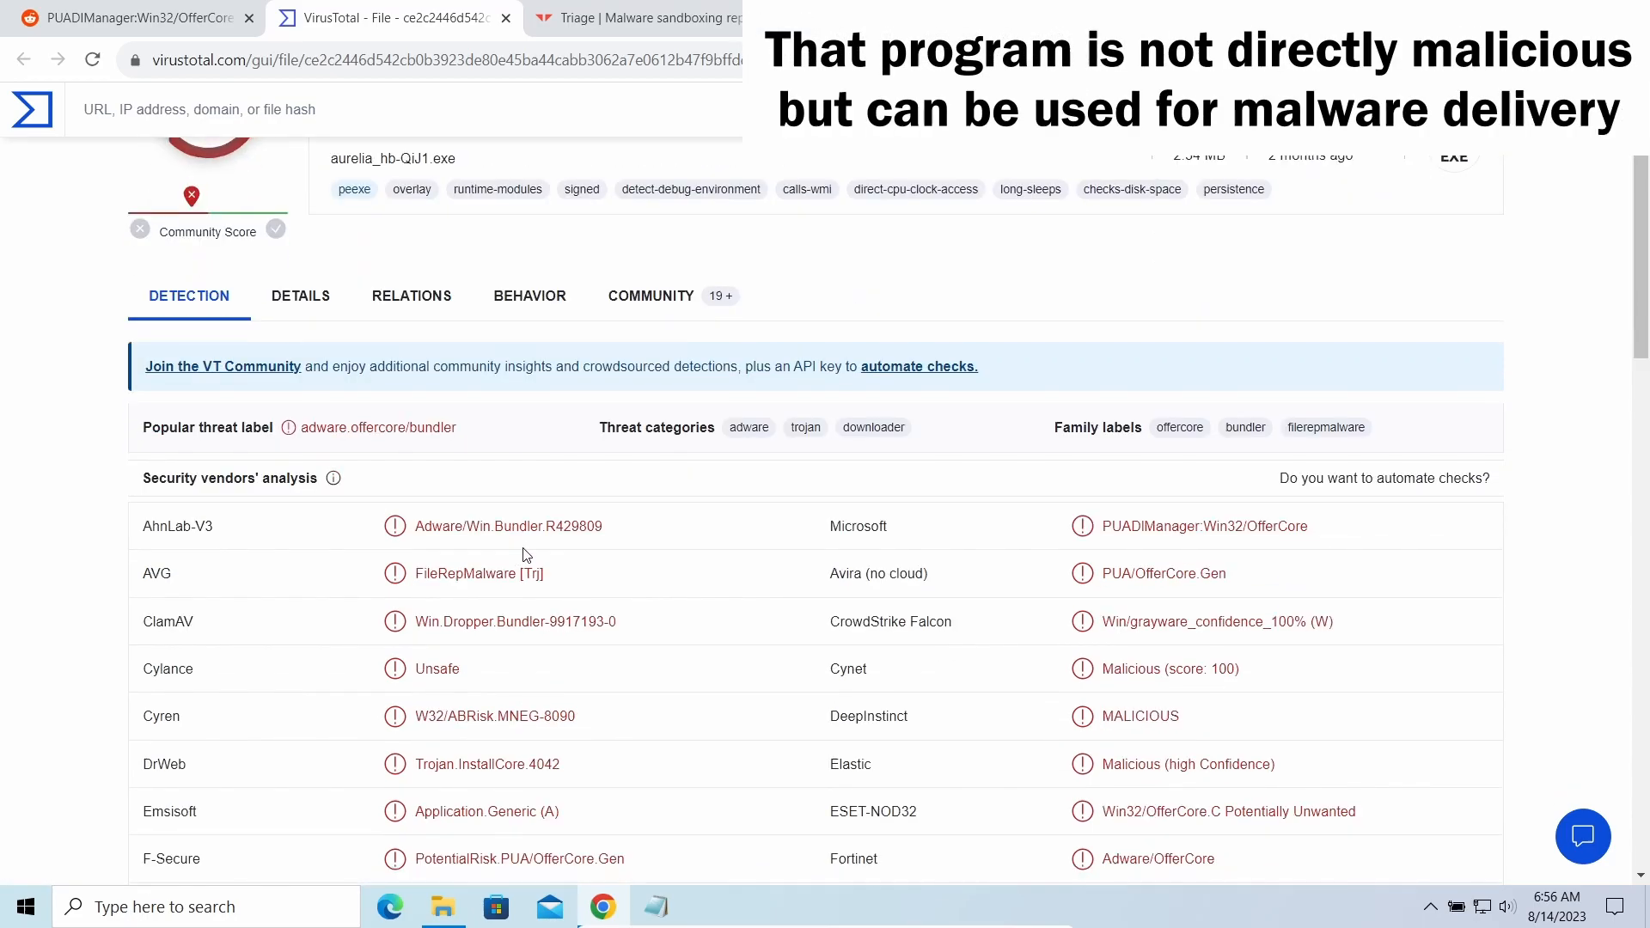
pyautogui.scroll(2, 523, 555)
pyautogui.scroll(1, 524, 554)
pyautogui.click(301, 403)
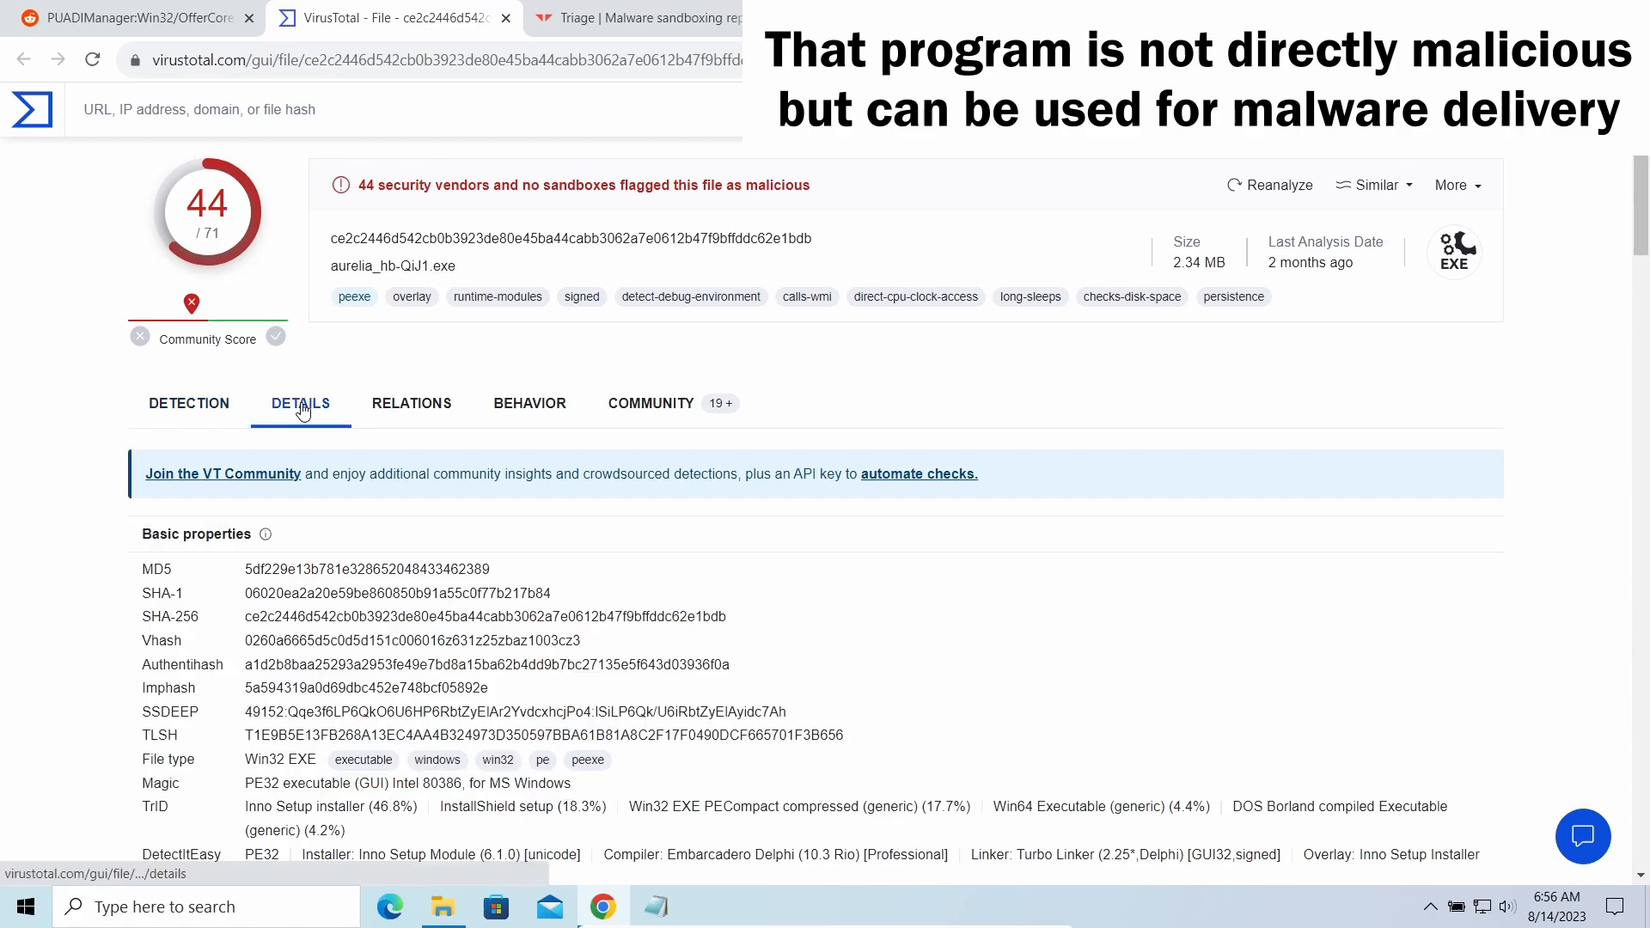
pyautogui.scroll(-2, 524, 567)
pyautogui.scroll(-1, 515, 550)
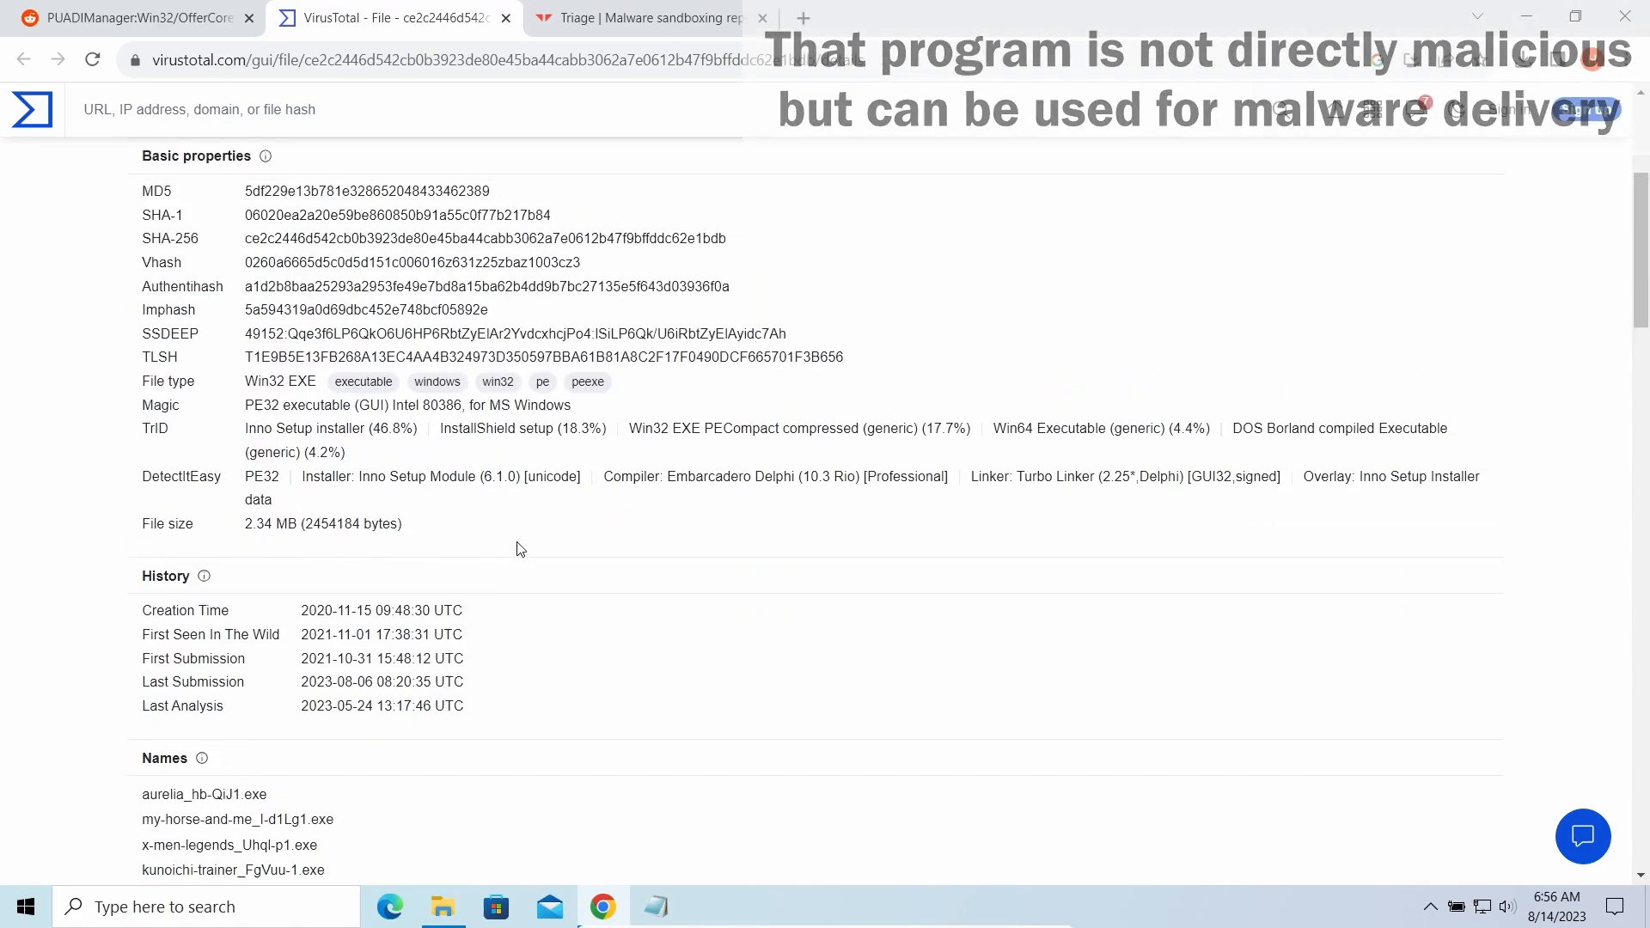
pyautogui.scroll(1, 514, 549)
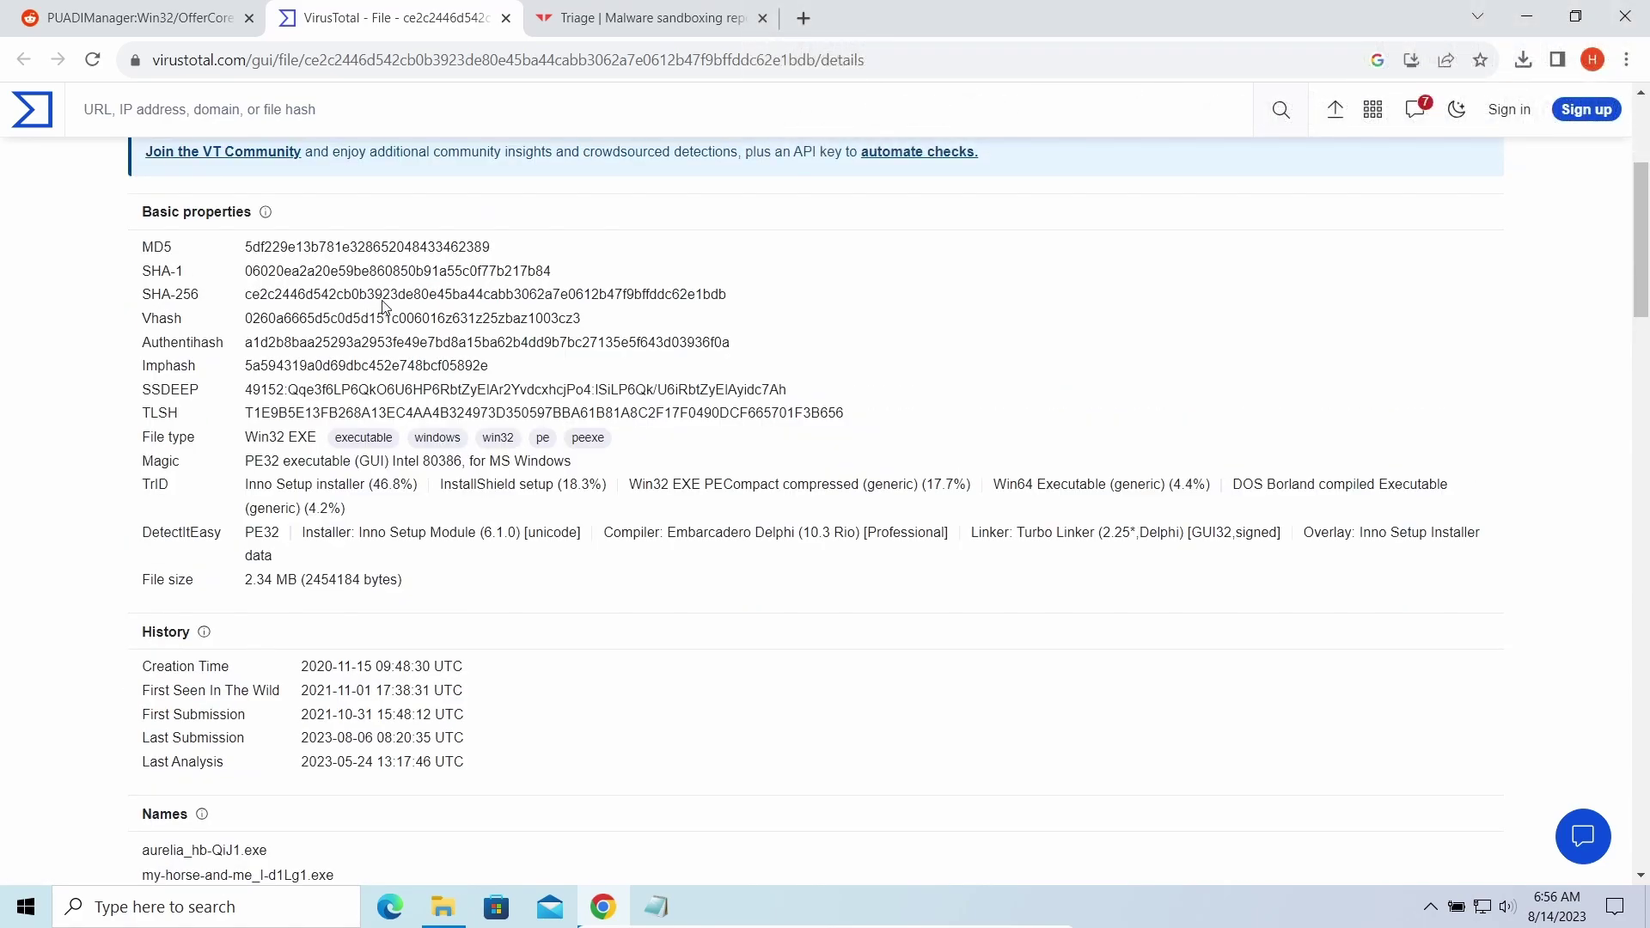
pyautogui.doubleClick(384, 296)
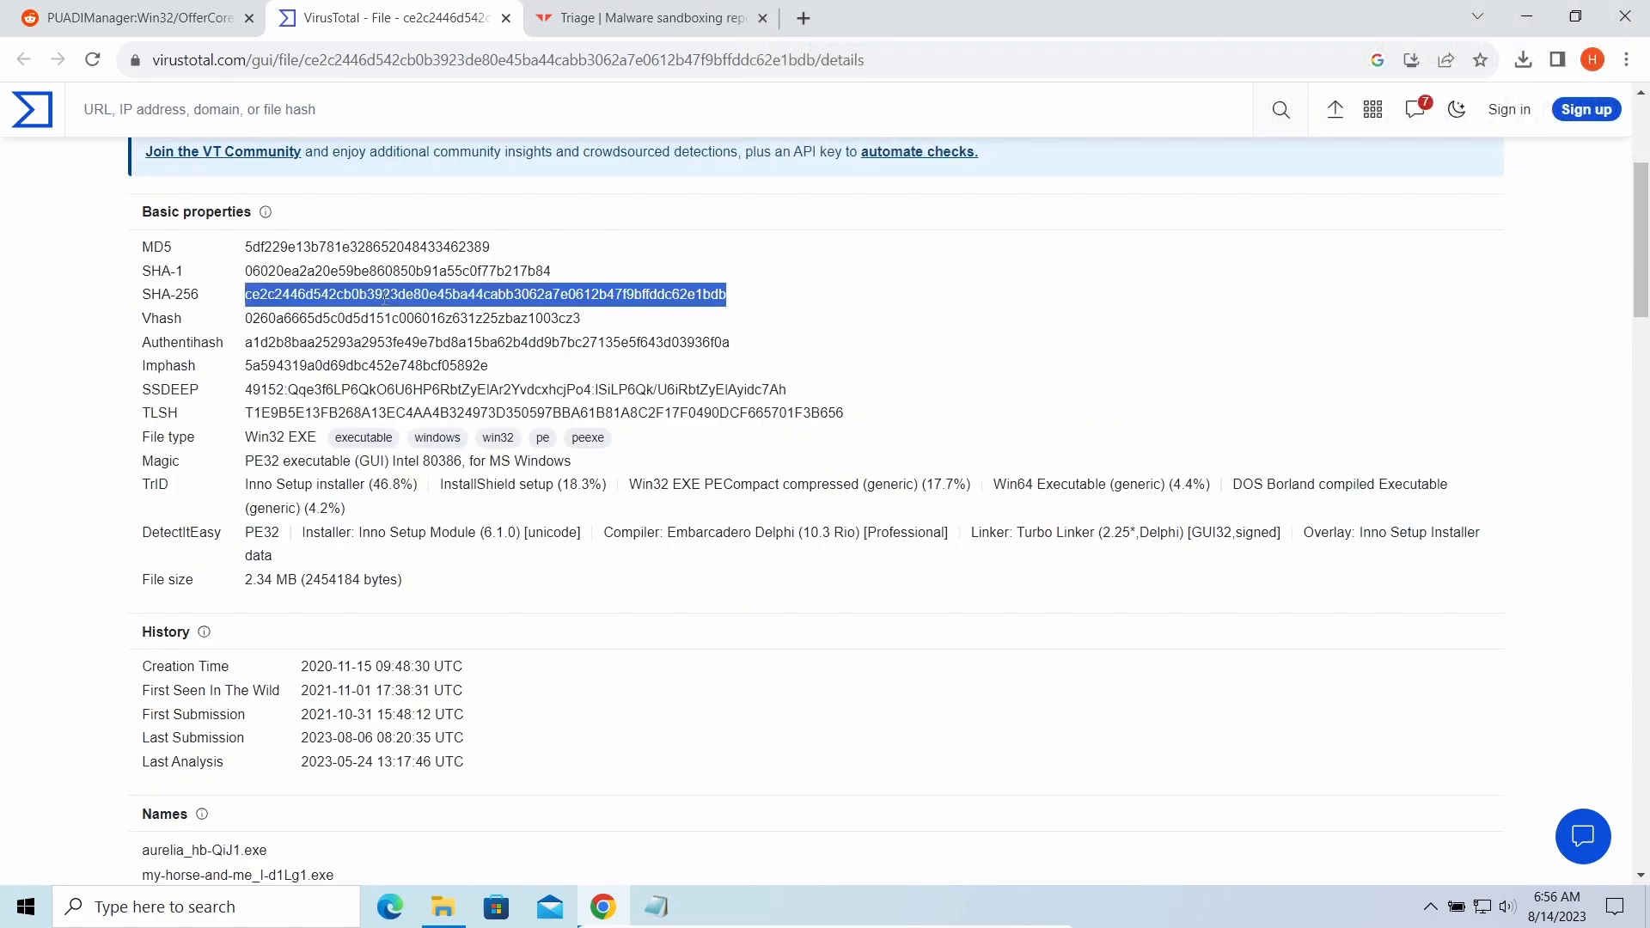
# Review the Triage sandbox report and open its behavioral1 analysis task.
pyautogui.click(651, 17)
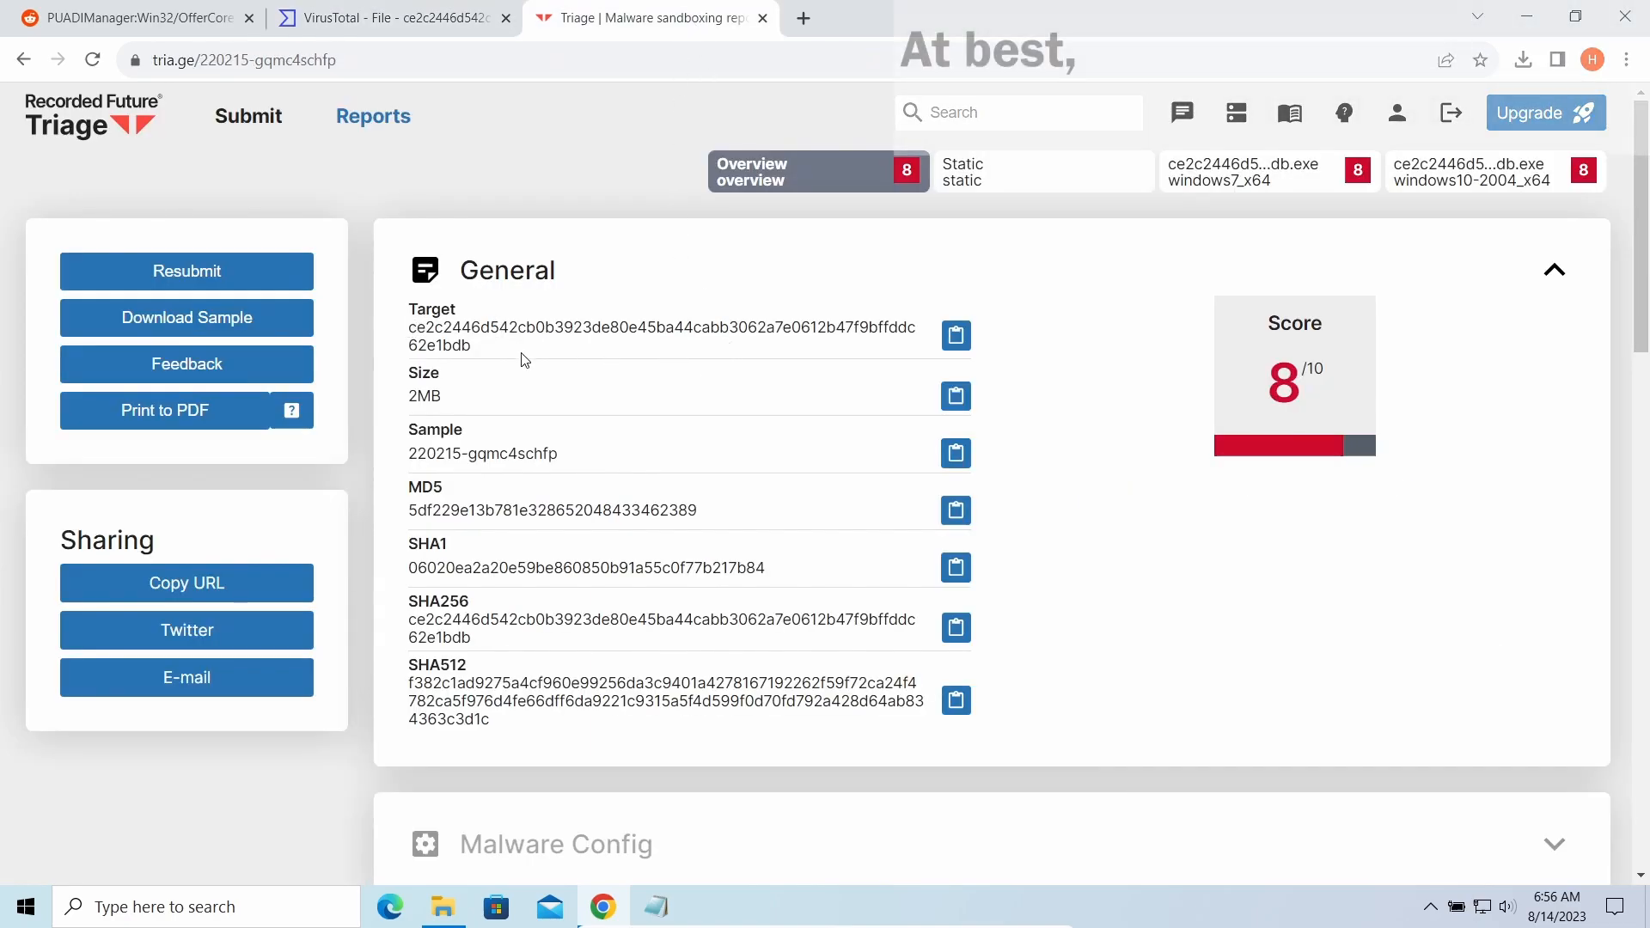
pyautogui.scroll(-3, 1005, 465)
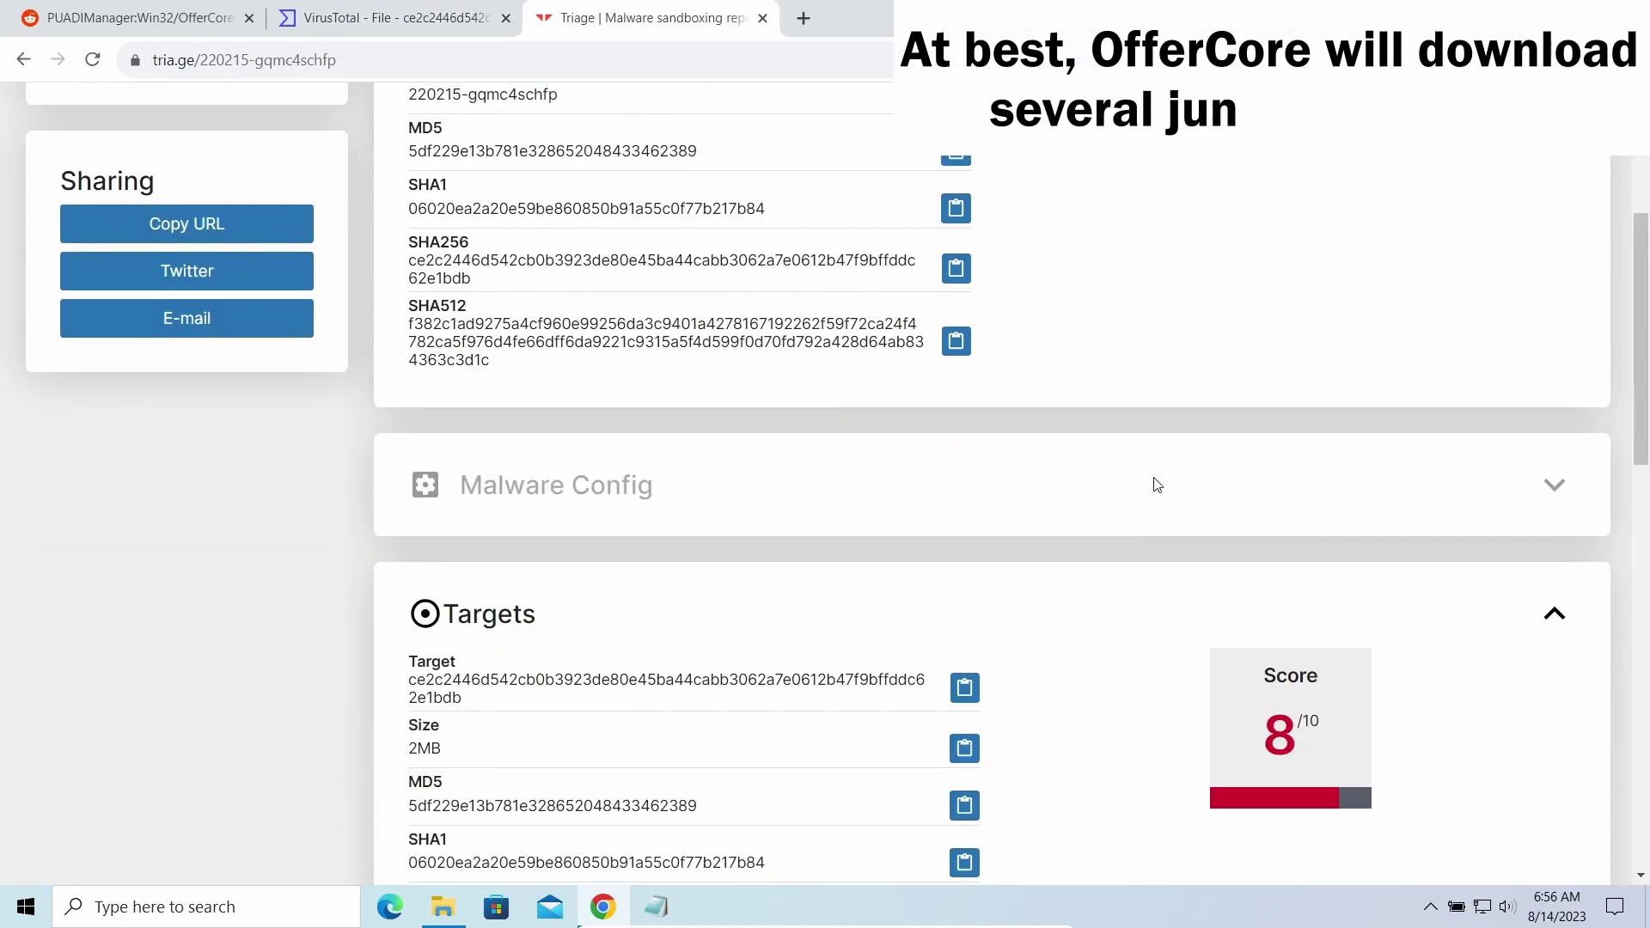
pyautogui.scroll(-2, 1155, 485)
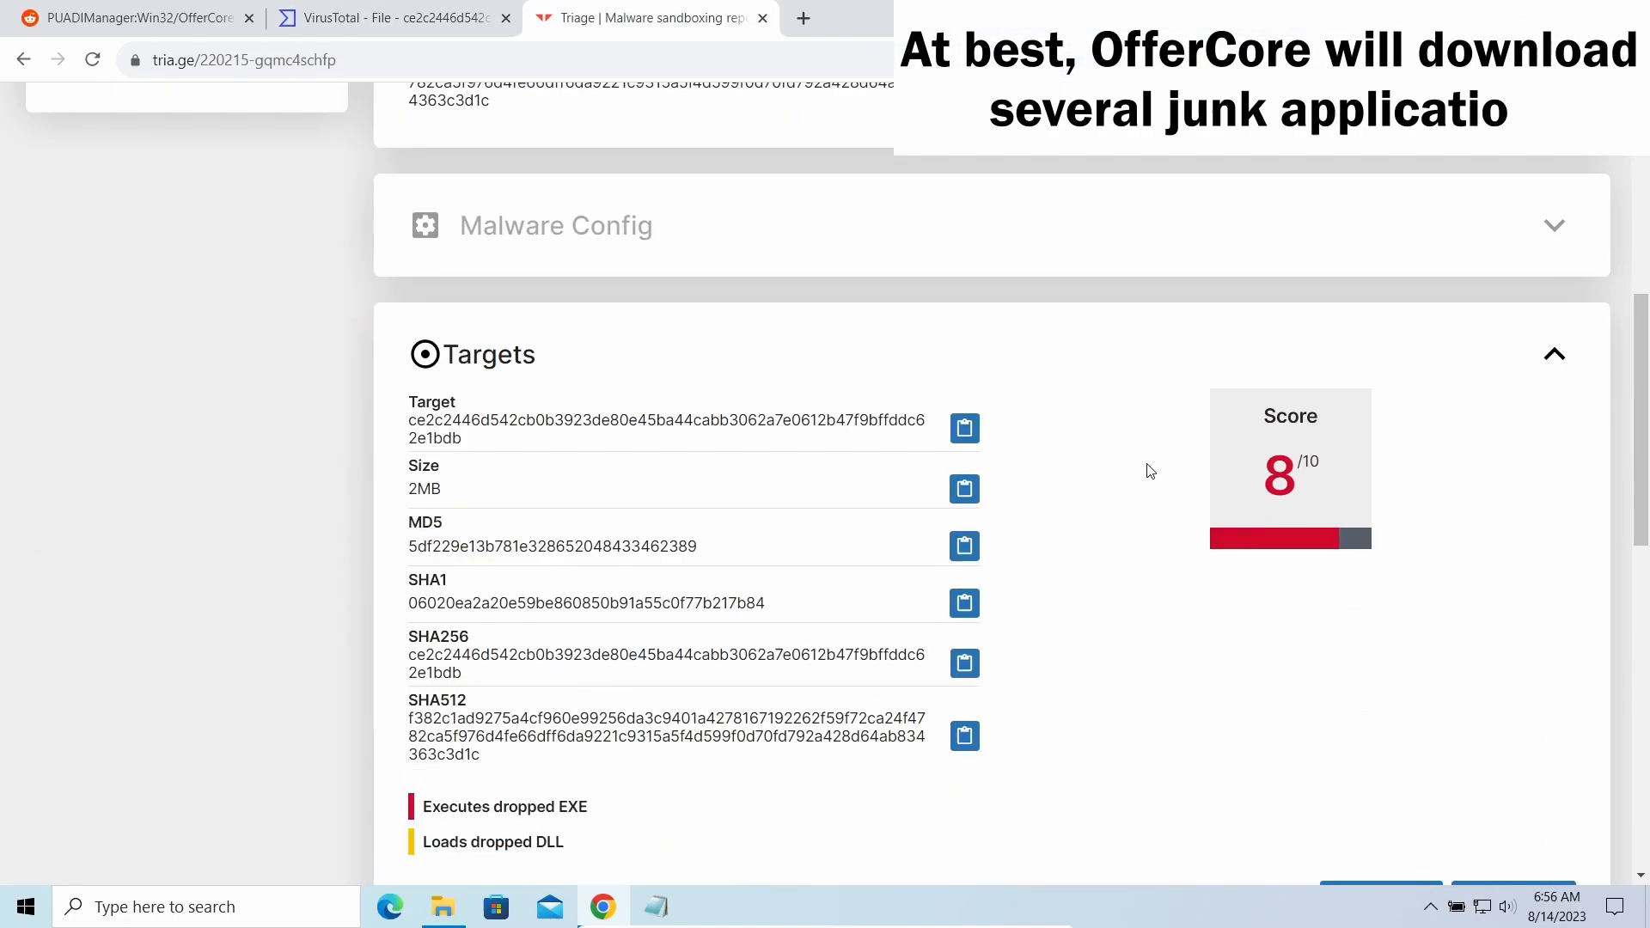
pyautogui.scroll(-2, 1134, 438)
pyautogui.moveTo(593, 567); pyautogui.dragTo(396, 567)
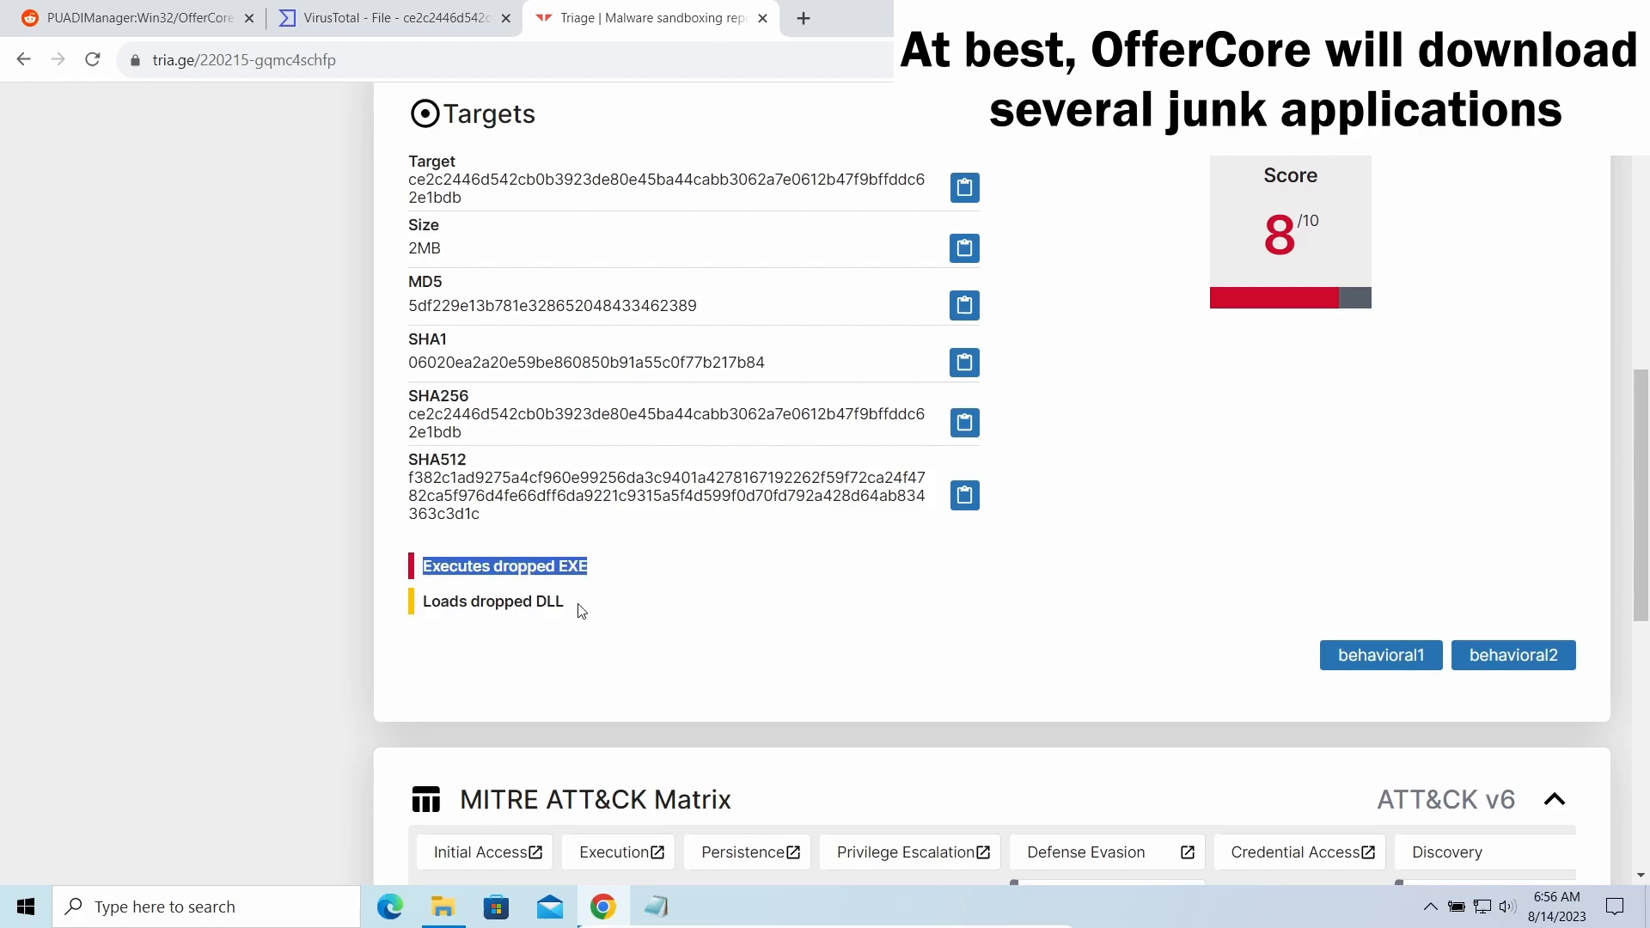
pyautogui.moveTo(580, 609); pyautogui.dragTo(392, 601)
pyautogui.click(722, 620)
pyautogui.scroll(-2, 735, 619)
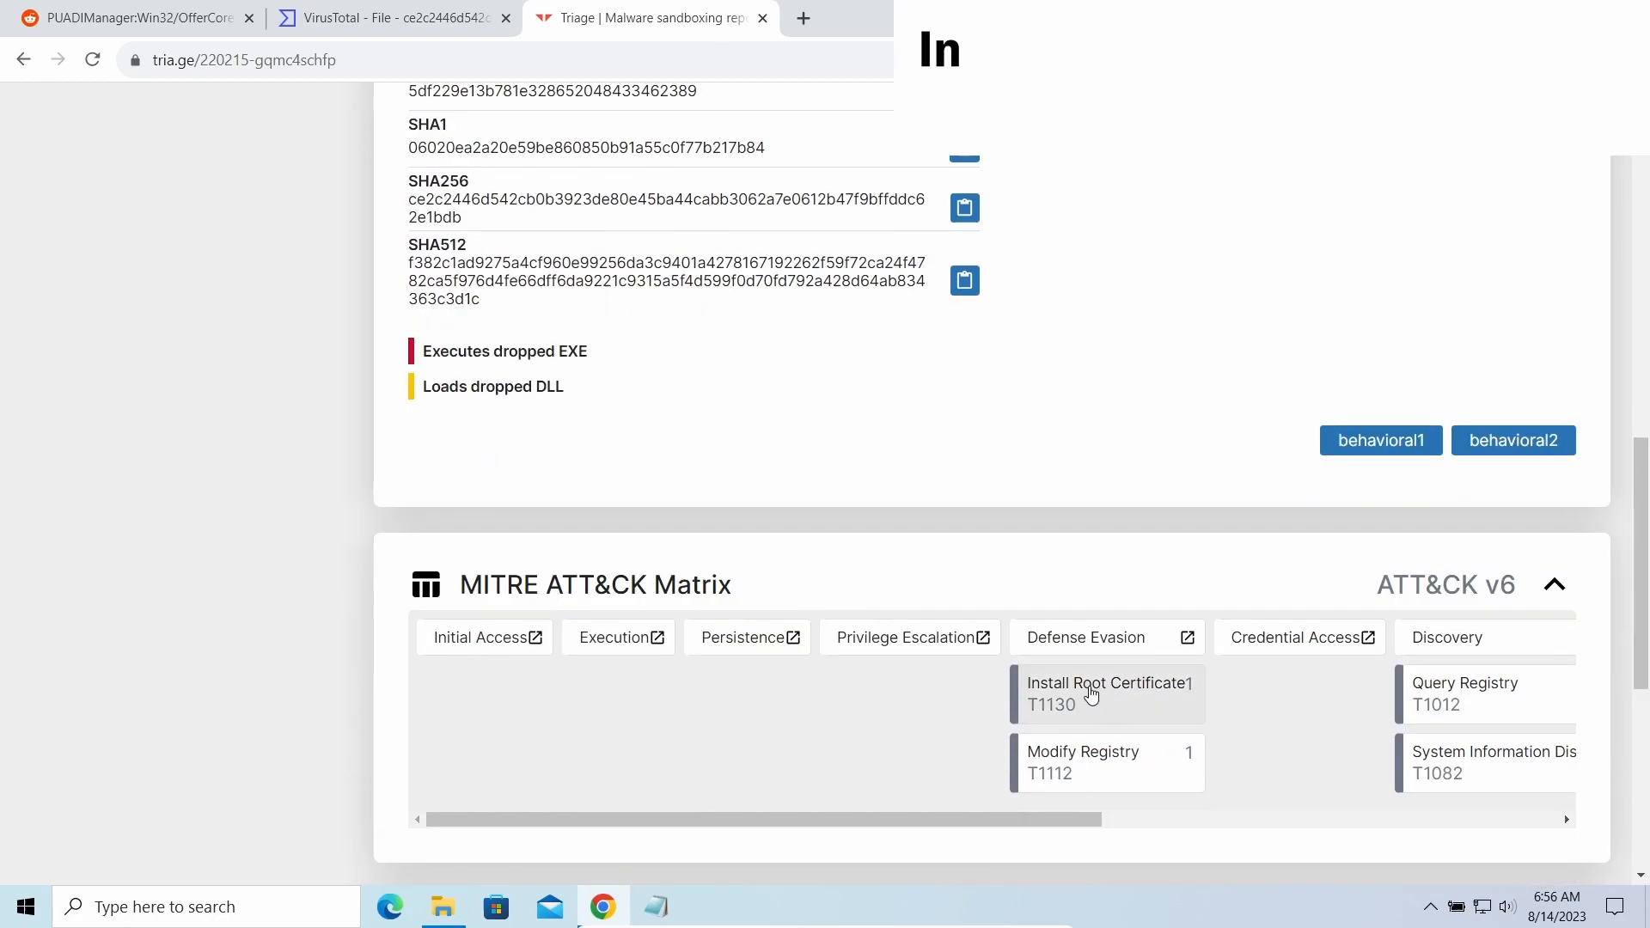
pyautogui.moveTo(1076, 820); pyautogui.dragTo(1302, 820)
pyautogui.scroll(-1, 1192, 544)
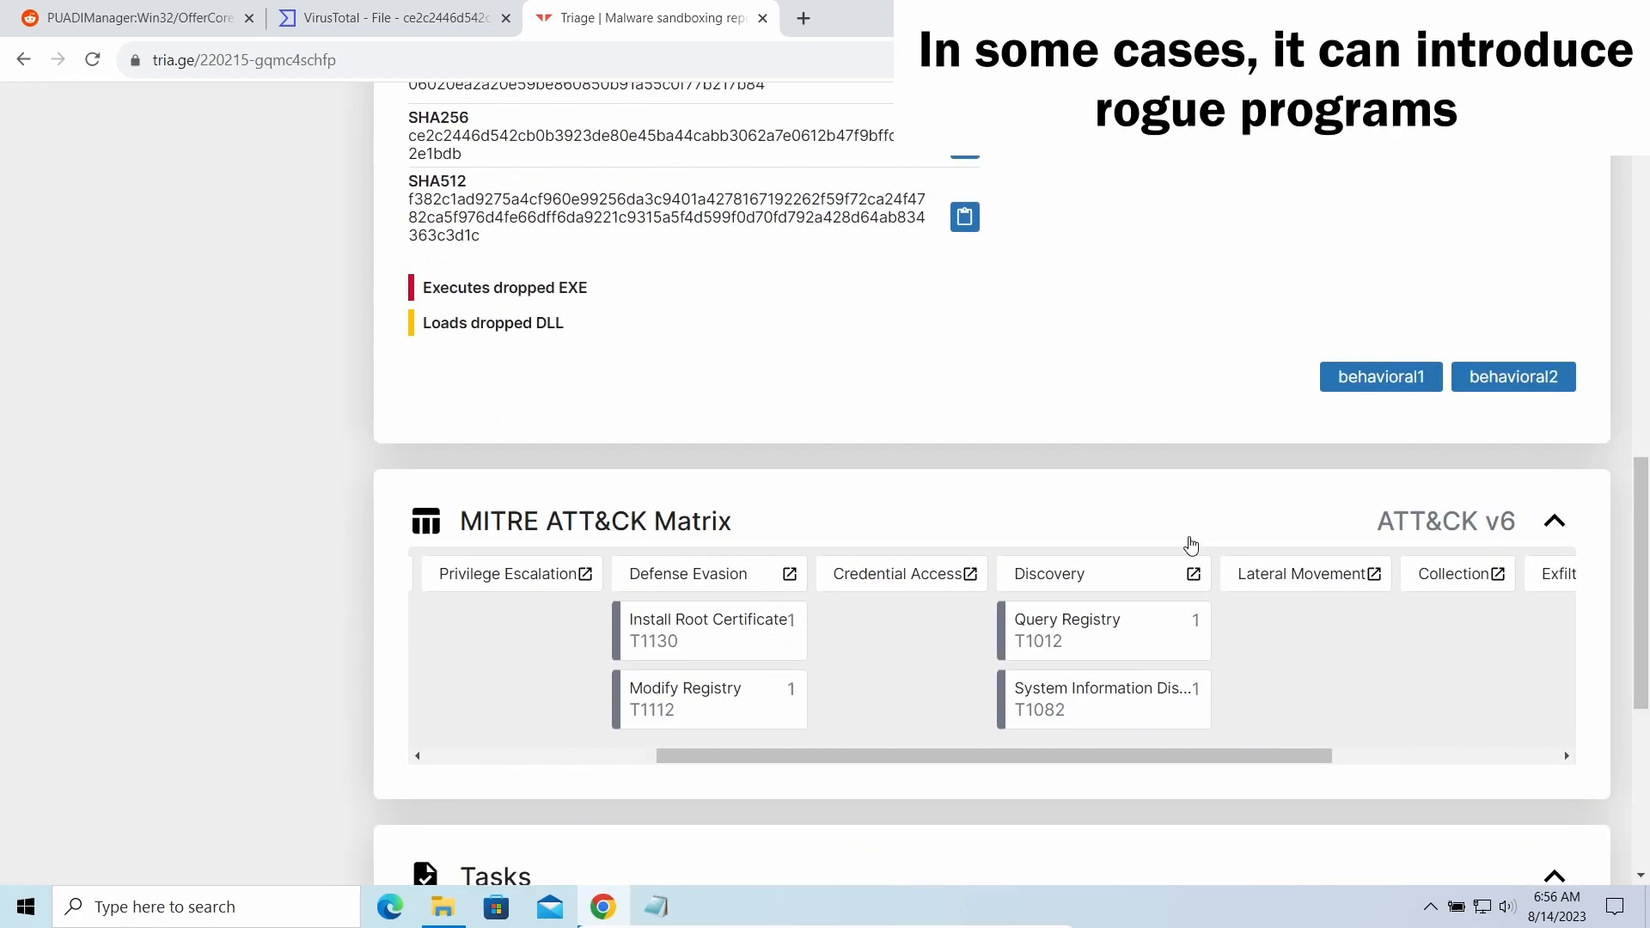
pyautogui.scroll(-2, 1191, 544)
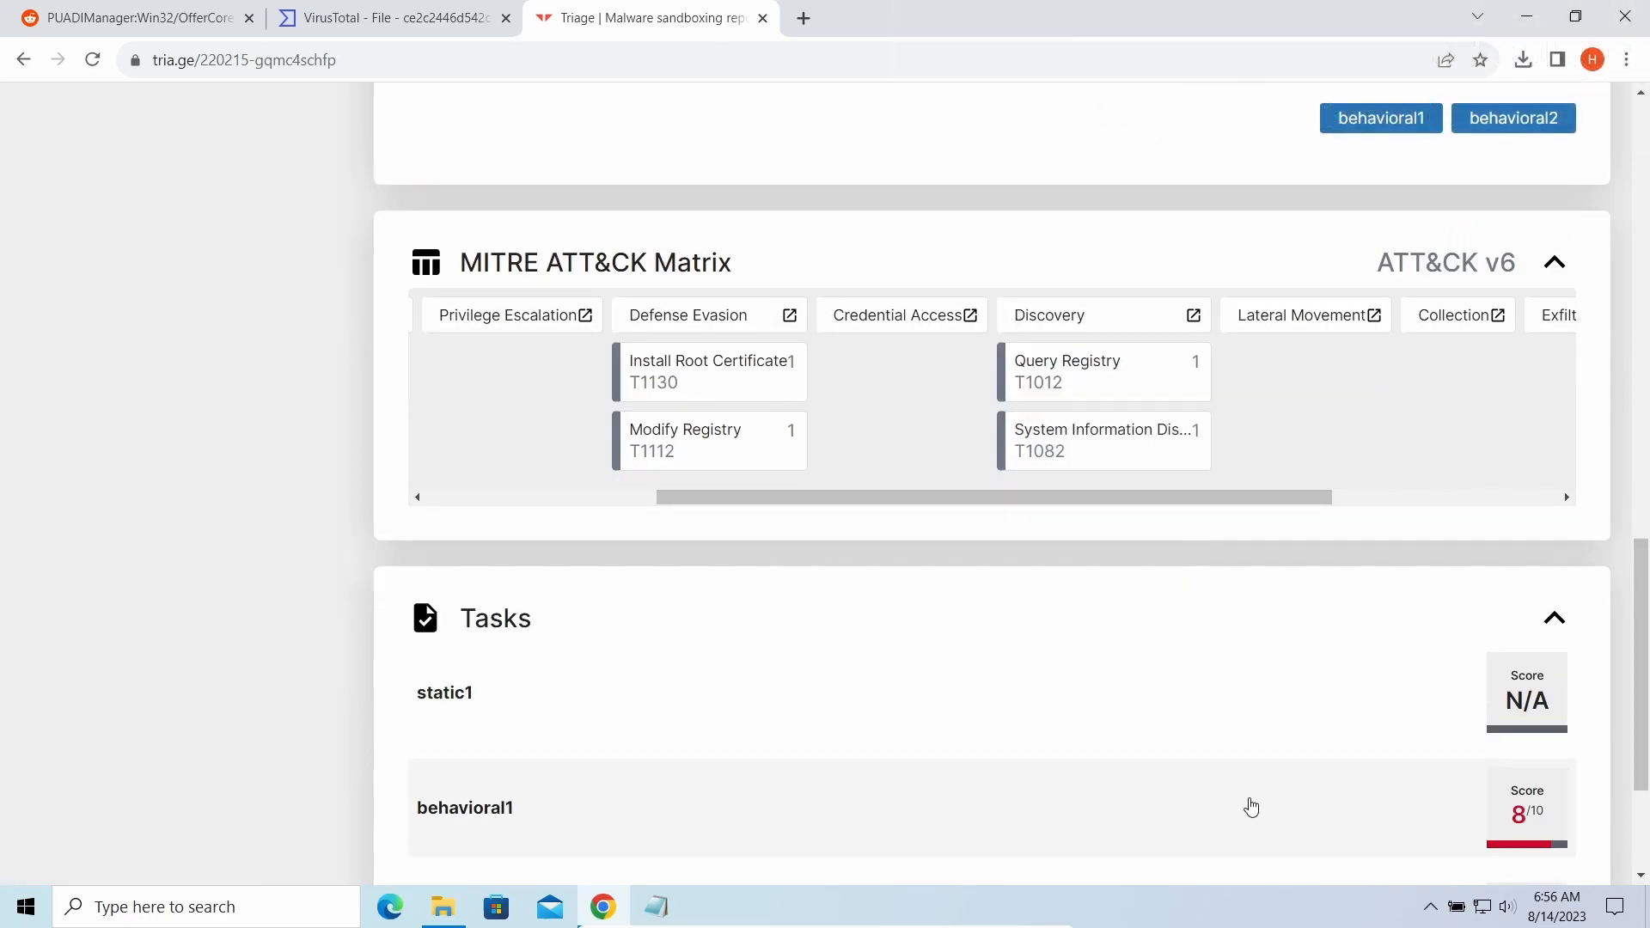
pyautogui.click(1250, 807)
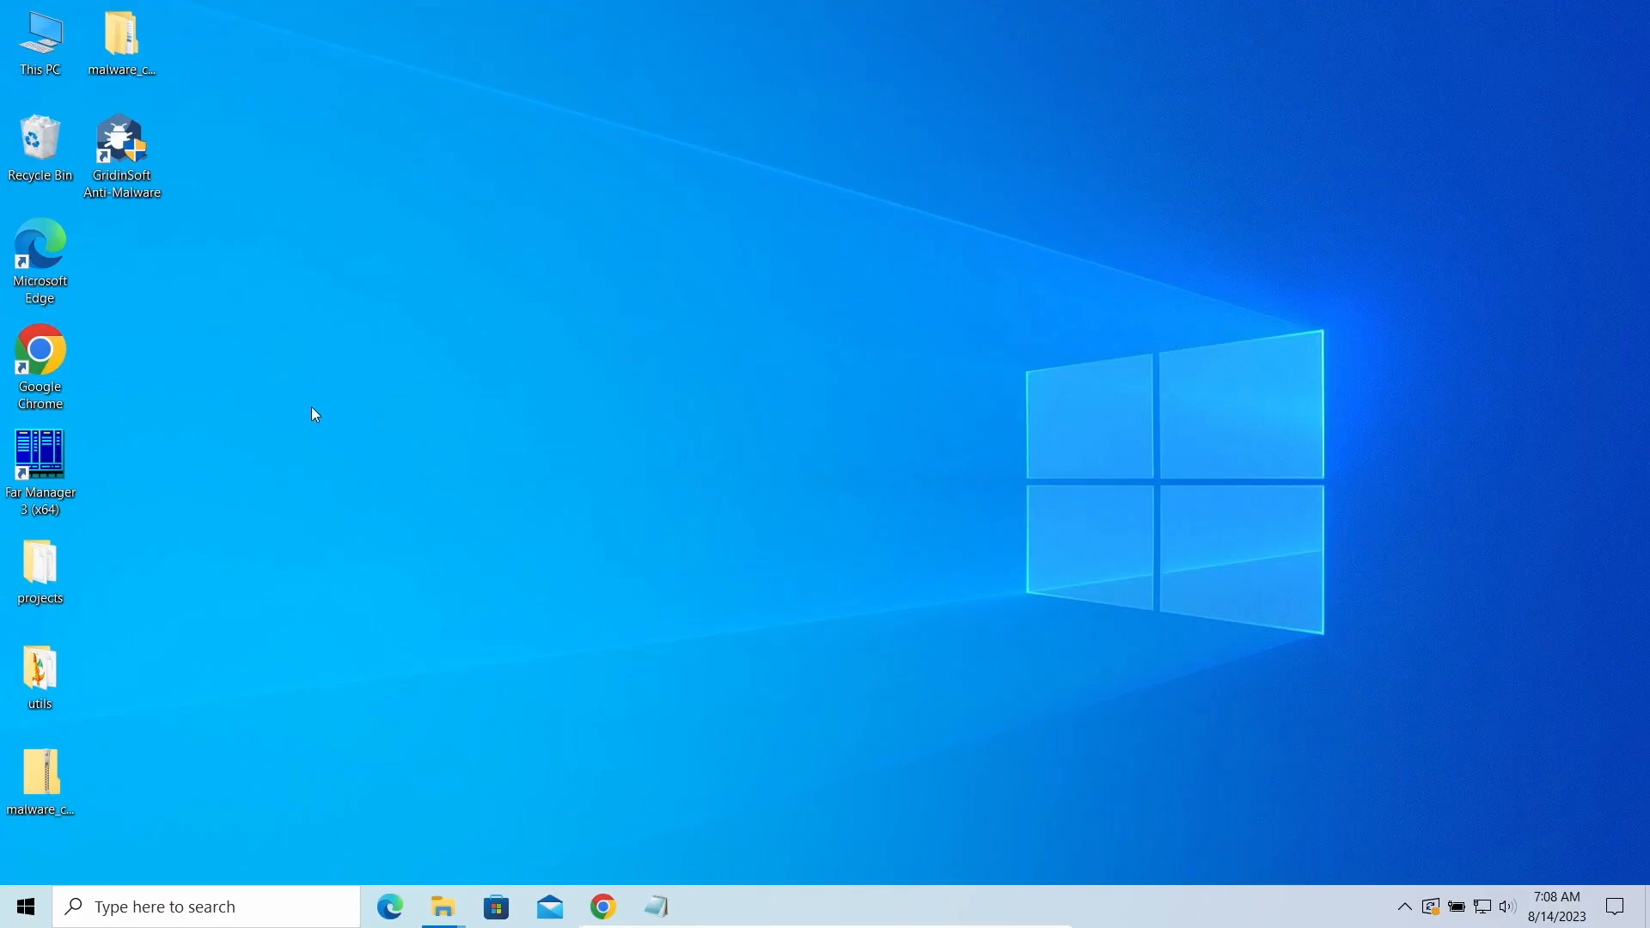
# Launch Gridinsoft Anti-Malware with admin approval and start a Standard scan finding 4 threats.
pyautogui.doubleClick(122, 148)
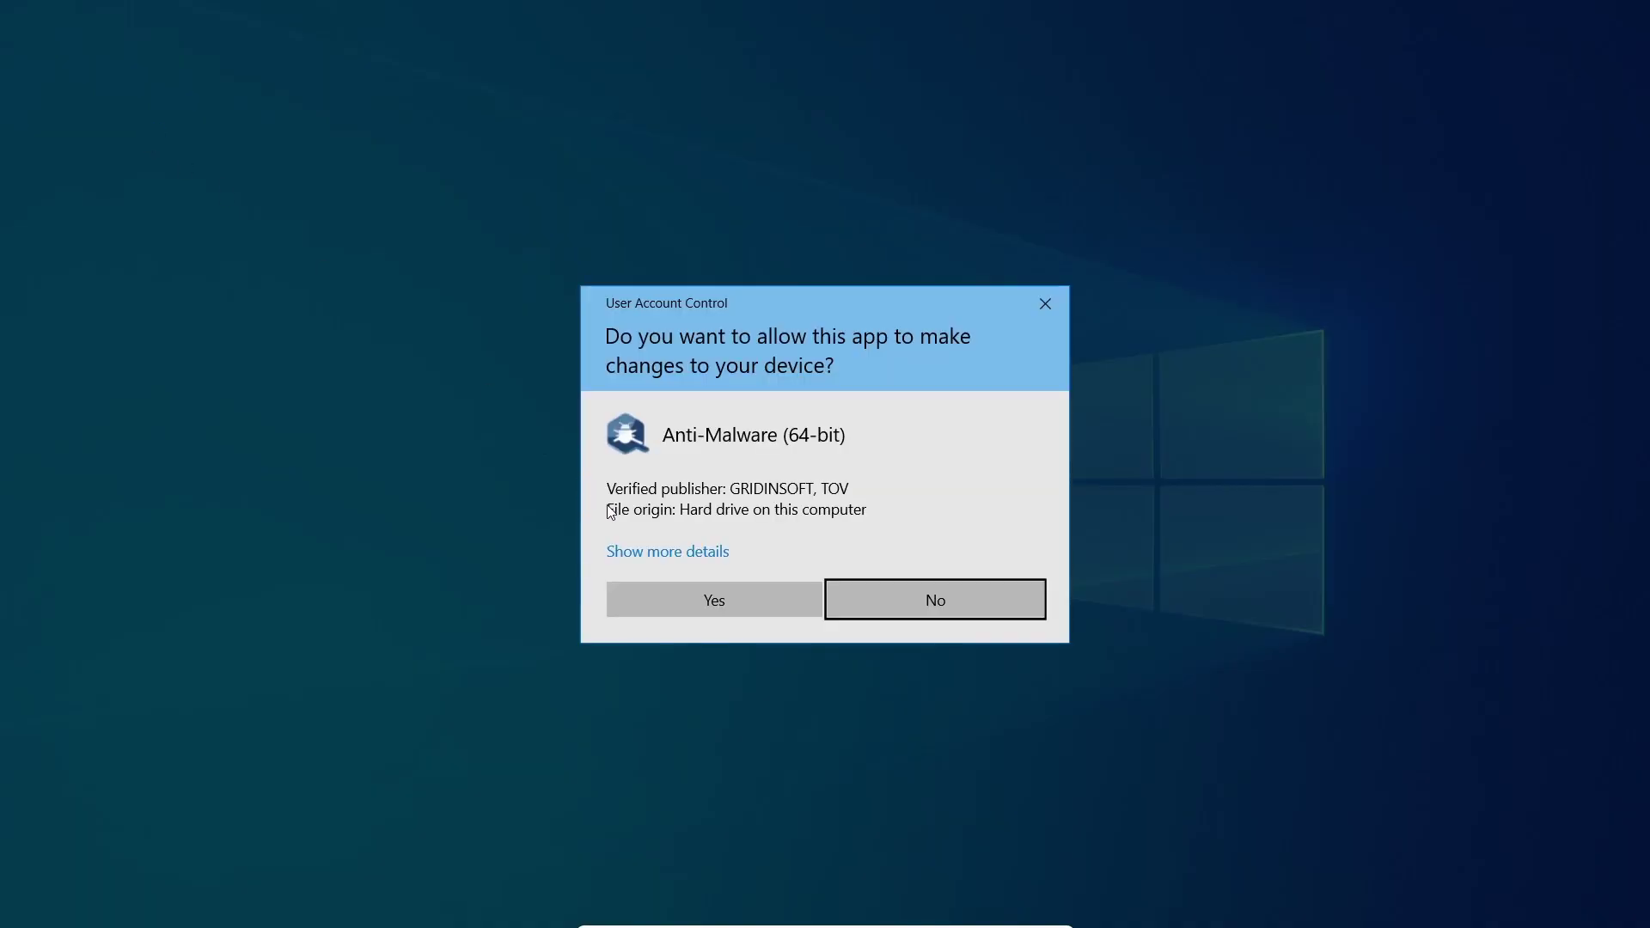
pyautogui.click(720, 595)
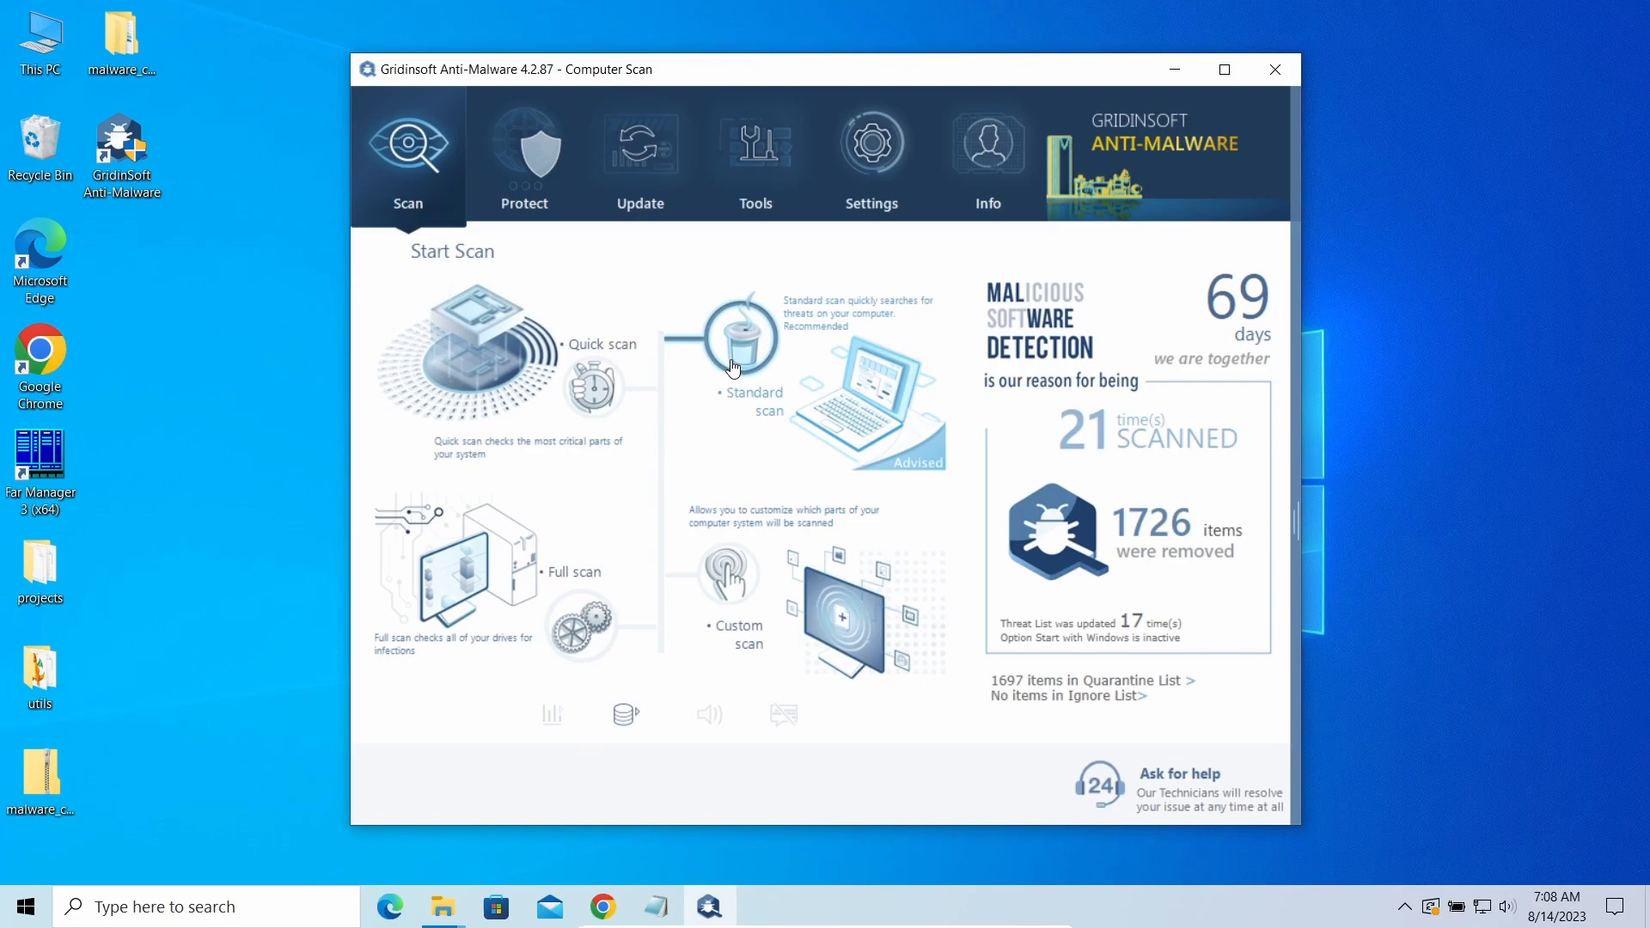
pyautogui.click(733, 366)
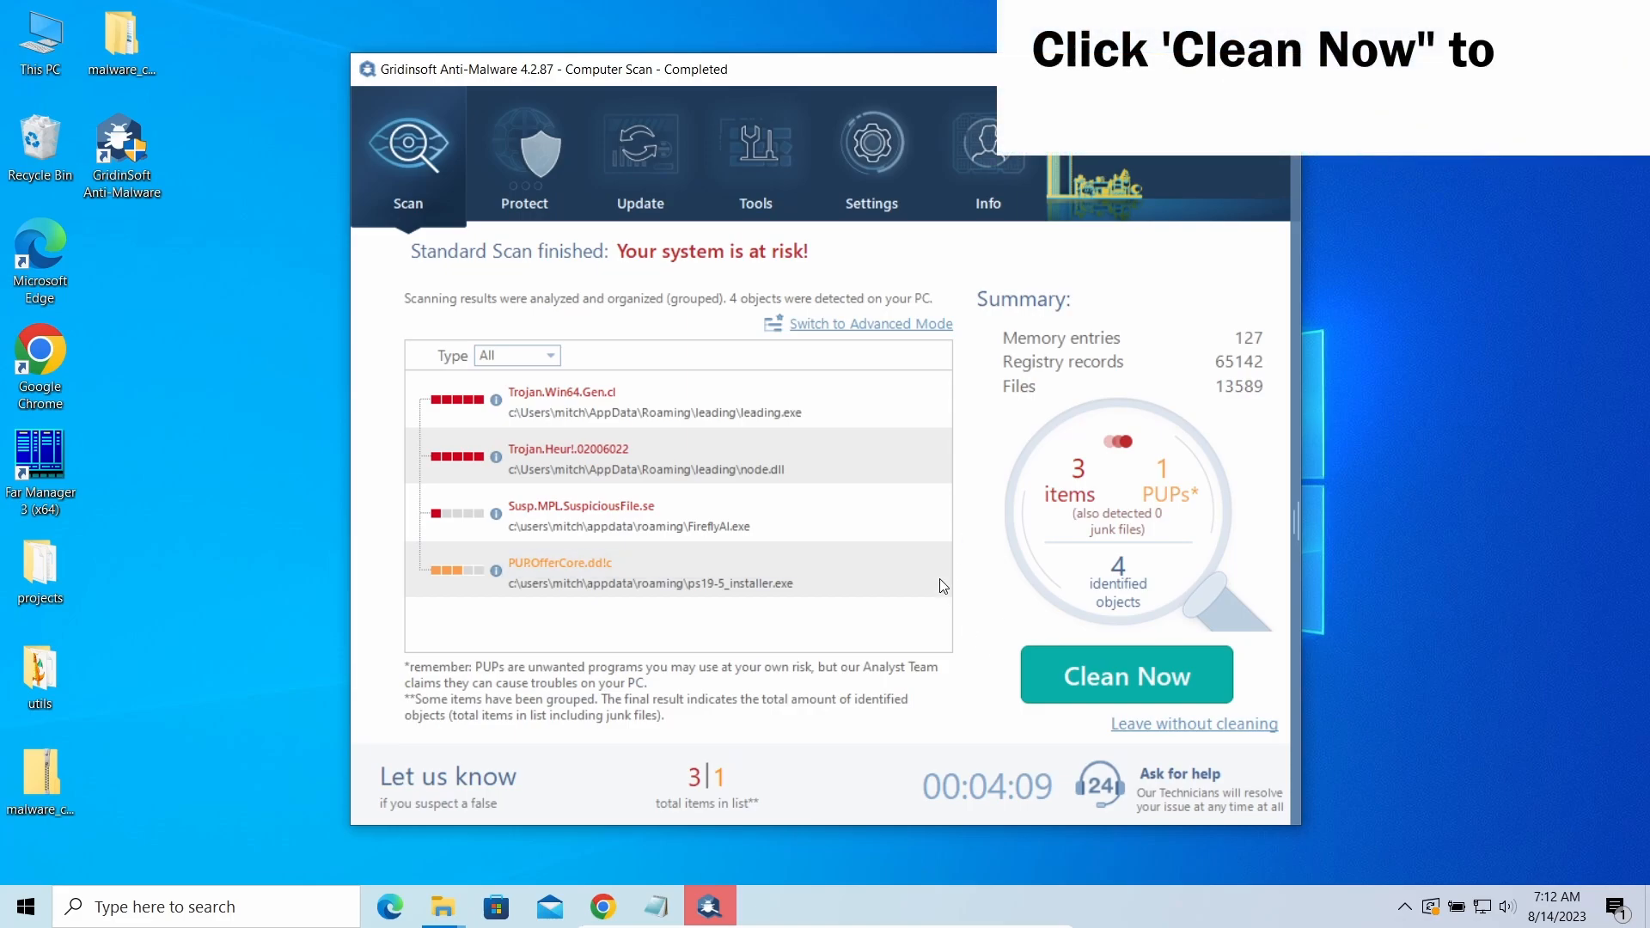
# Clean all four detected threats, dismiss the finished message and return to the start-scan screen.
pyautogui.click(1127, 676)
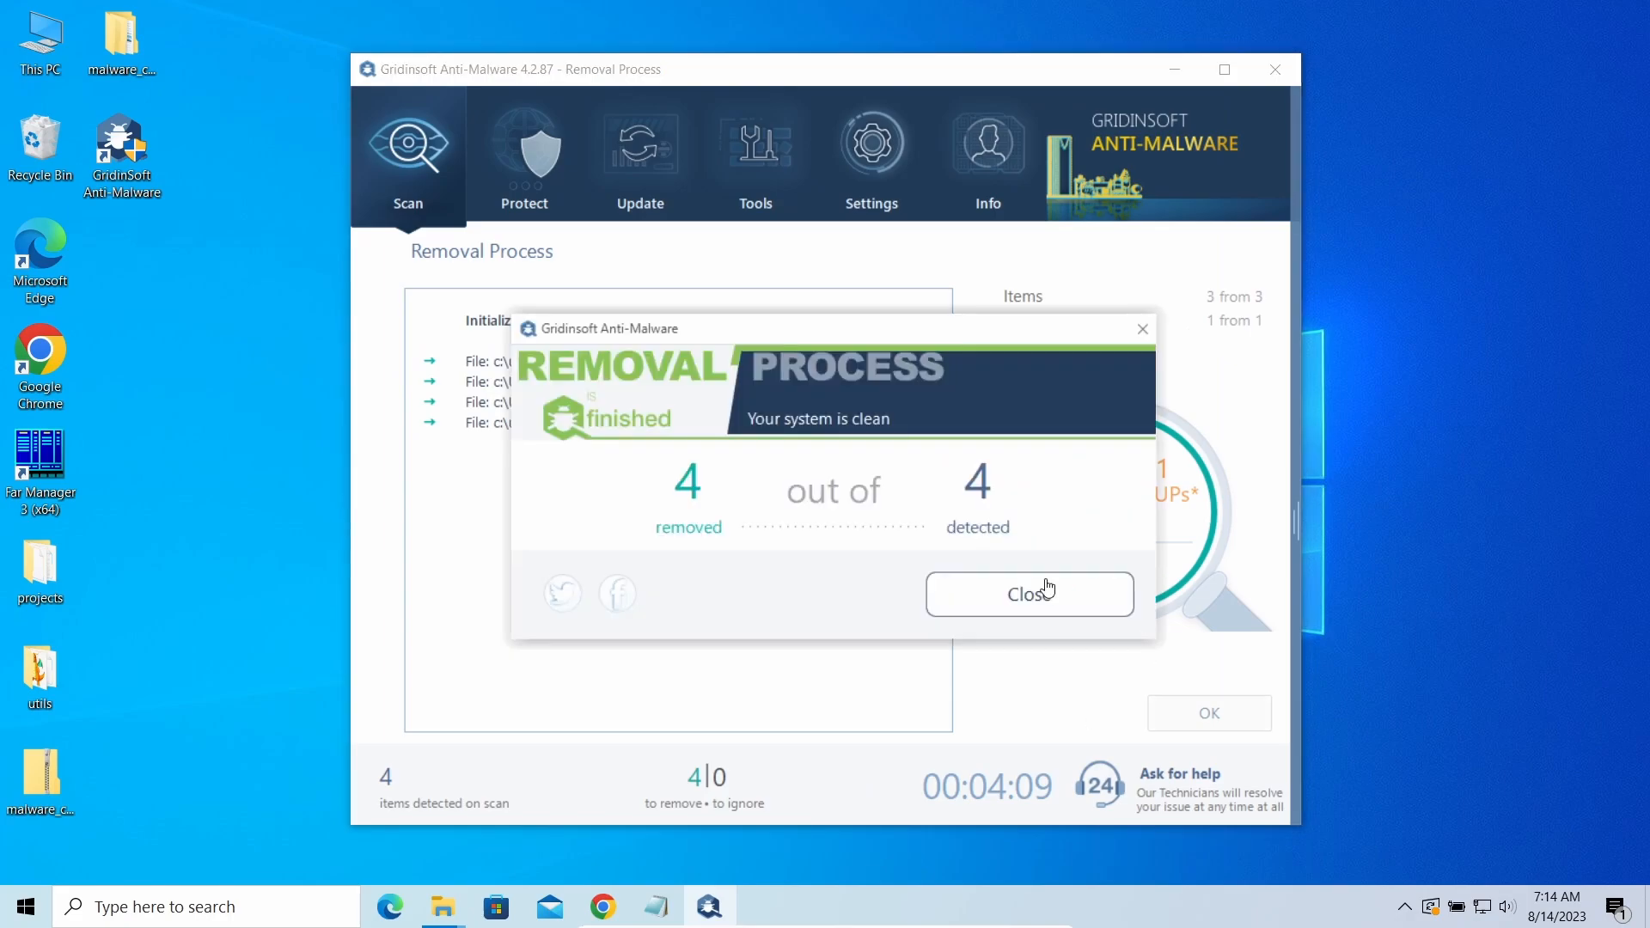
pyautogui.click(1030, 595)
pyautogui.click(1210, 713)
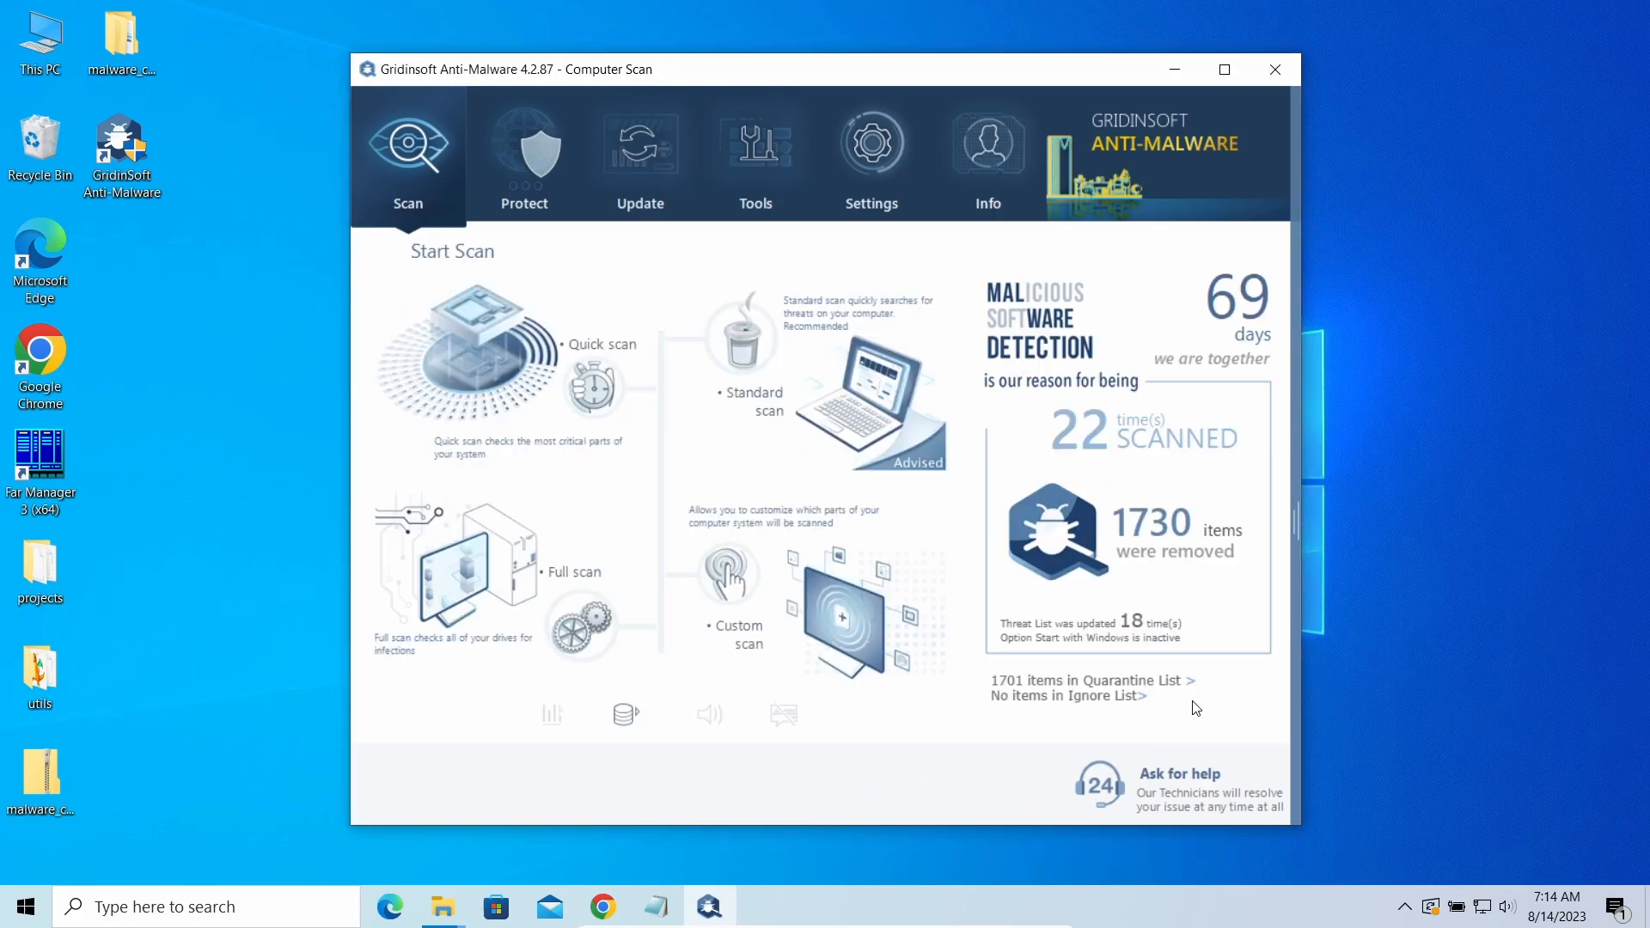